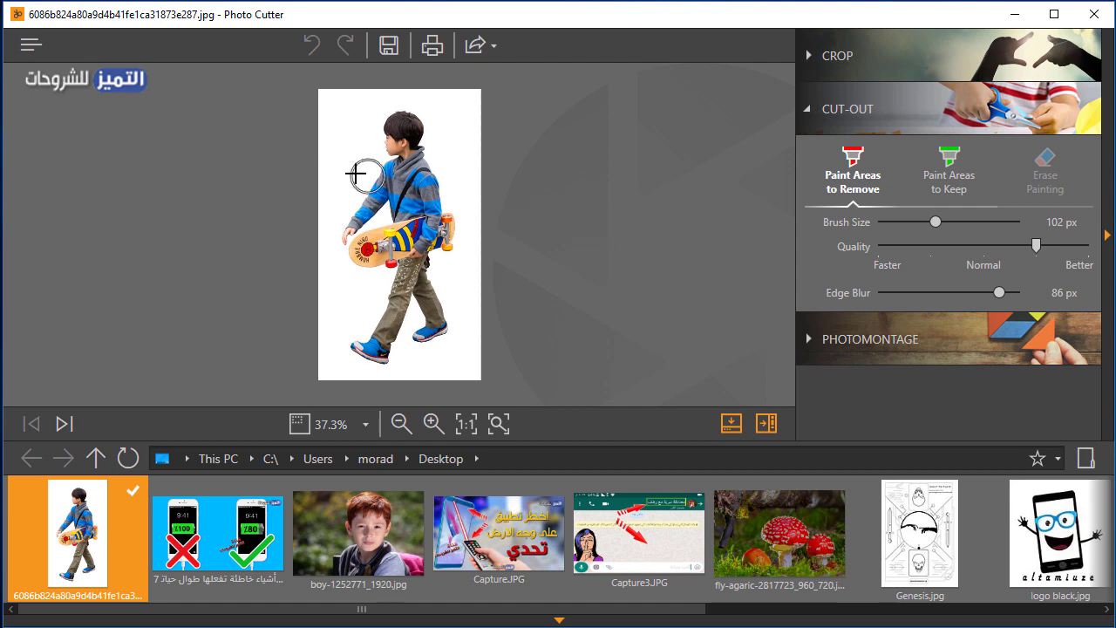
Step: Cut away the white background around the boy and place him on the Eiffel Tower photomontage scene, slightly right of centre
{"action": "left_click", "coordinate": [352, 158]}
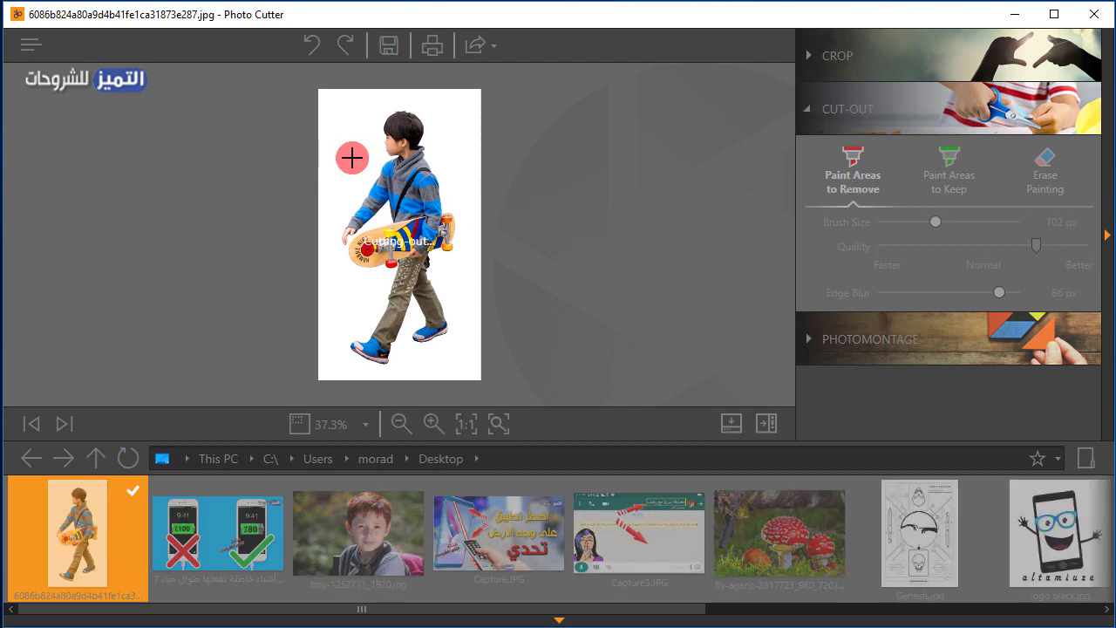
{"action": "left_click", "coordinate": [870, 339]}
{"action": "left_click", "coordinate": [901, 377]}
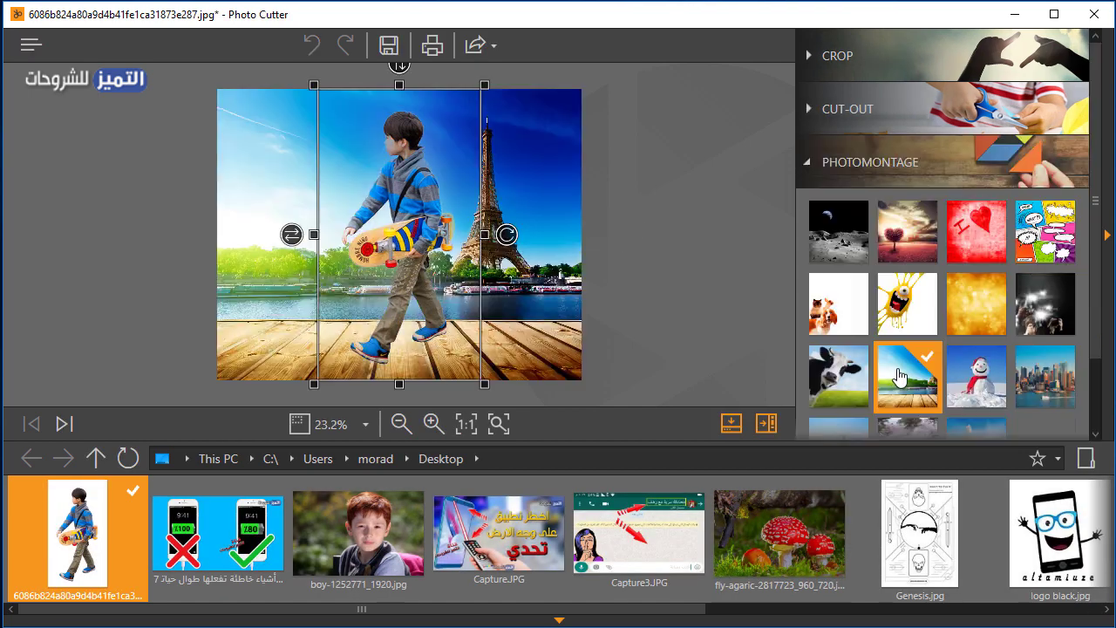
{"action": "left_click", "coordinate": [975, 305]}
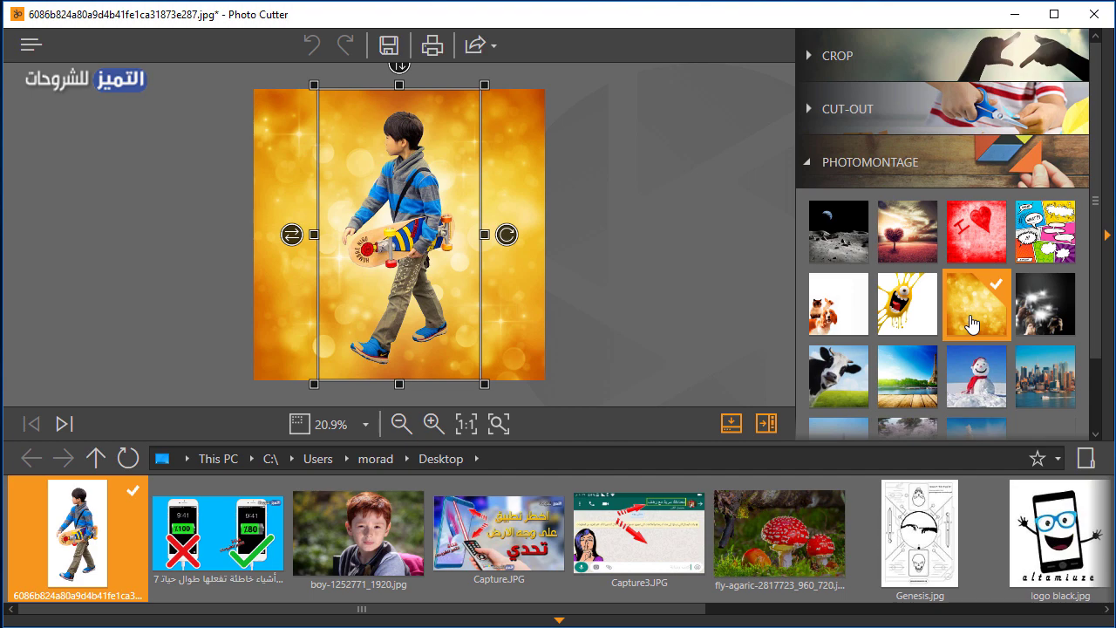
{"action": "left_click", "coordinate": [905, 373]}
{"action": "left_click_drag", "start_coordinate": [396, 199], "coordinate": [444, 206]}
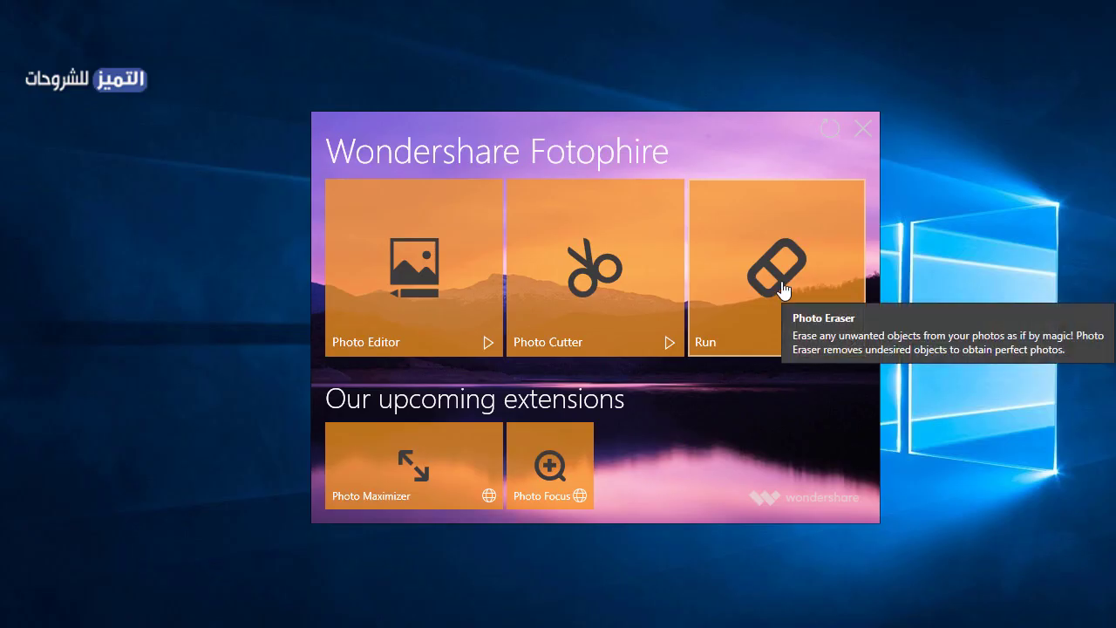
Step: Launch Photo Eraser and open the recent photo mushroom-3051519_960_720.jpg
{"action": "left_click", "coordinate": [782, 289]}
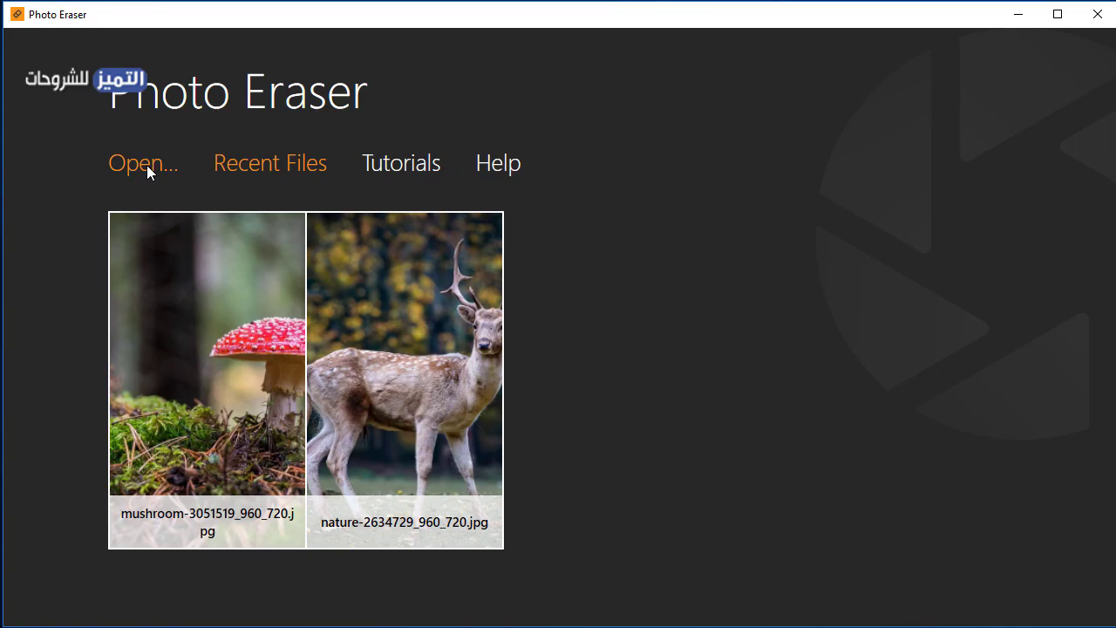
{"action": "mouse_move", "coordinate": [219, 319]}
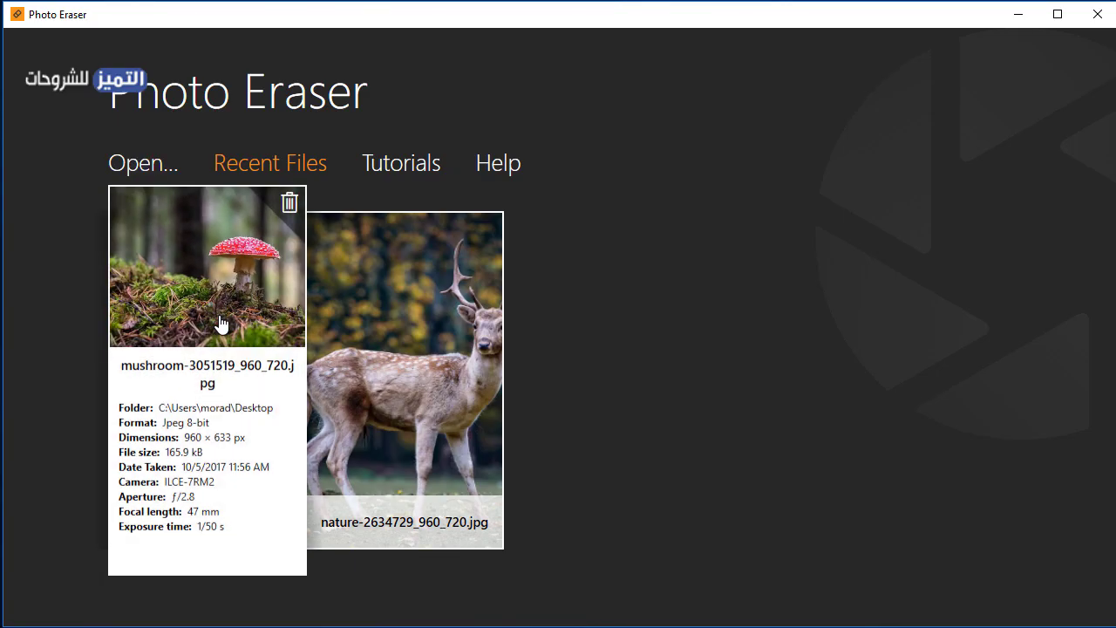
{"action": "left_click", "coordinate": [225, 299]}
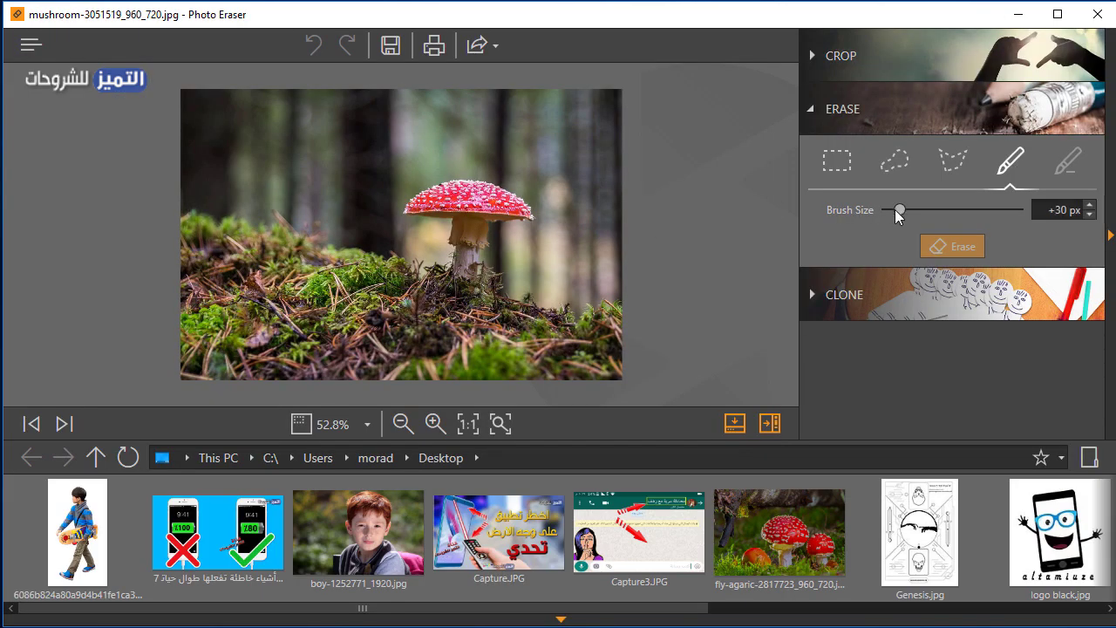
Step: Crop the photo at a 4/3 ratio to a 427 × 320 px area around the mushroom, and undo the crop
{"action": "left_click", "coordinate": [872, 58]}
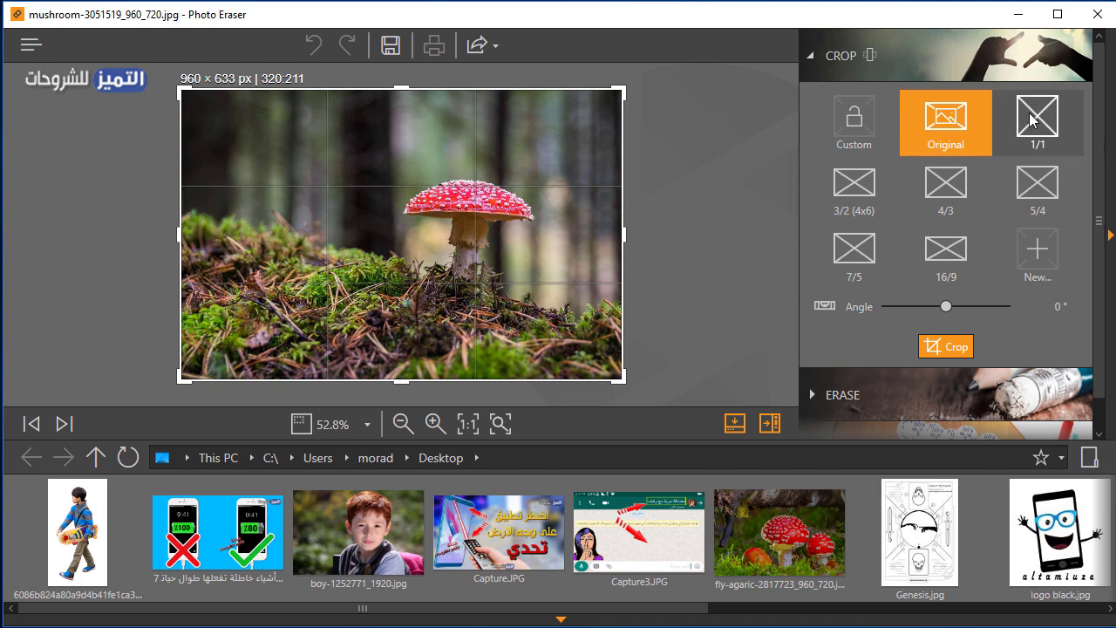
{"action": "left_click", "coordinate": [943, 183]}
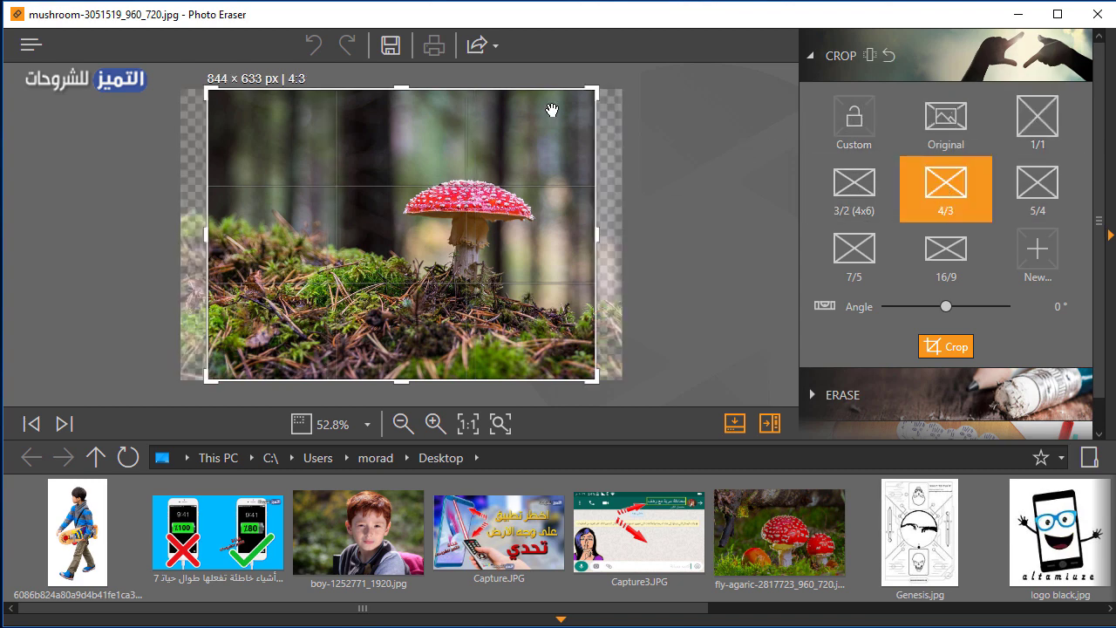
{"action": "left_click_drag", "start_coordinate": [591, 91], "coordinate": [399, 232]}
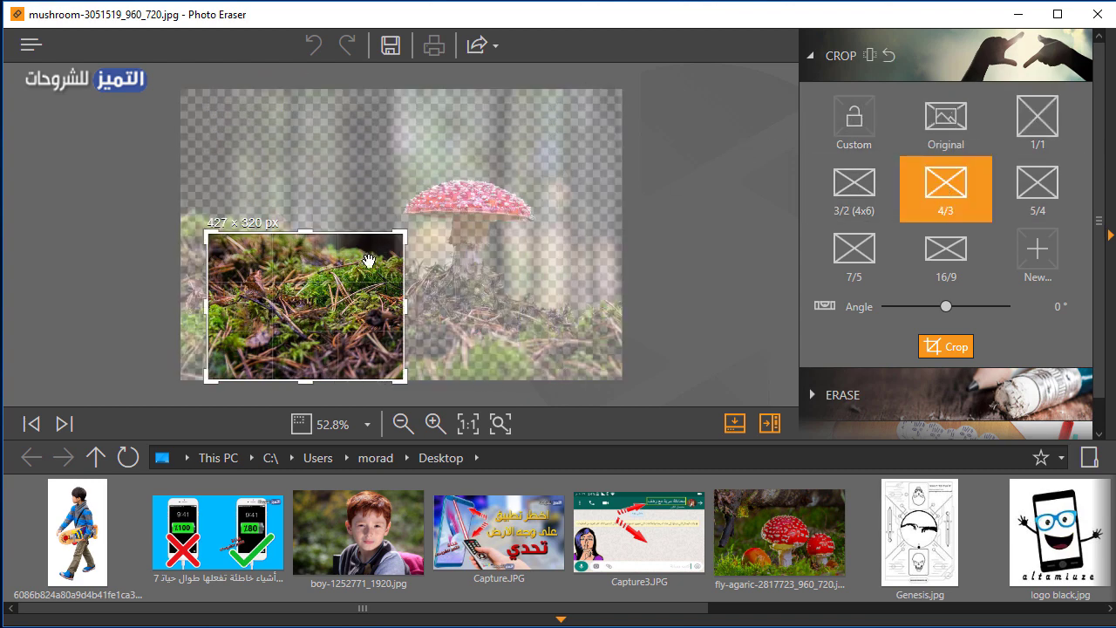
{"action": "left_click_drag", "start_coordinate": [352, 291], "coordinate": [500, 221]}
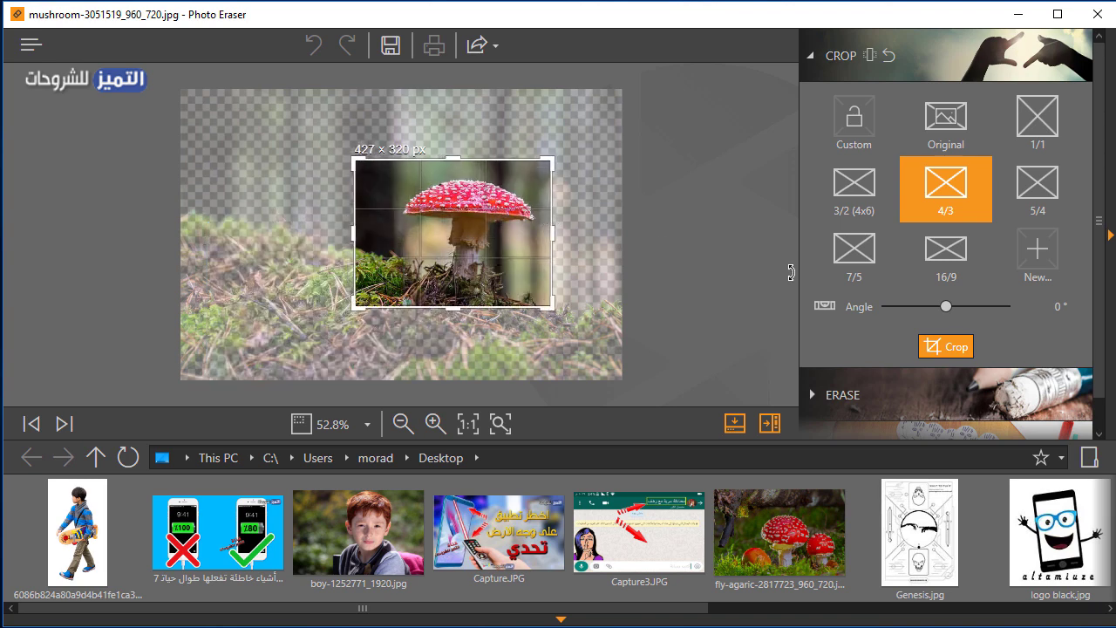
{"action": "left_click", "coordinate": [957, 348]}
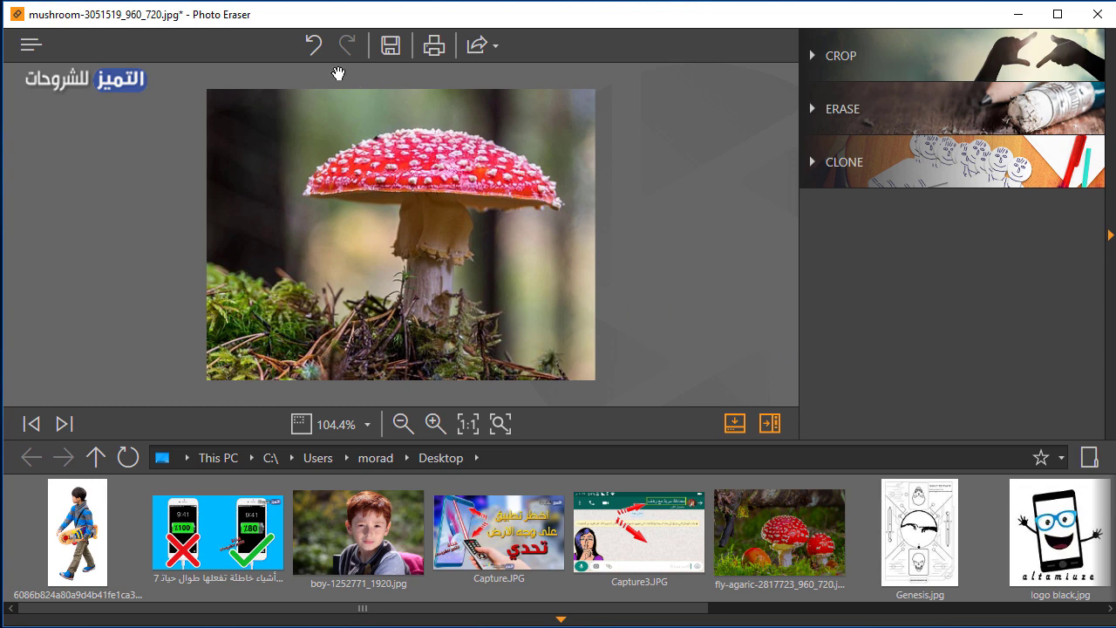
{"action": "left_click", "coordinate": [314, 47]}
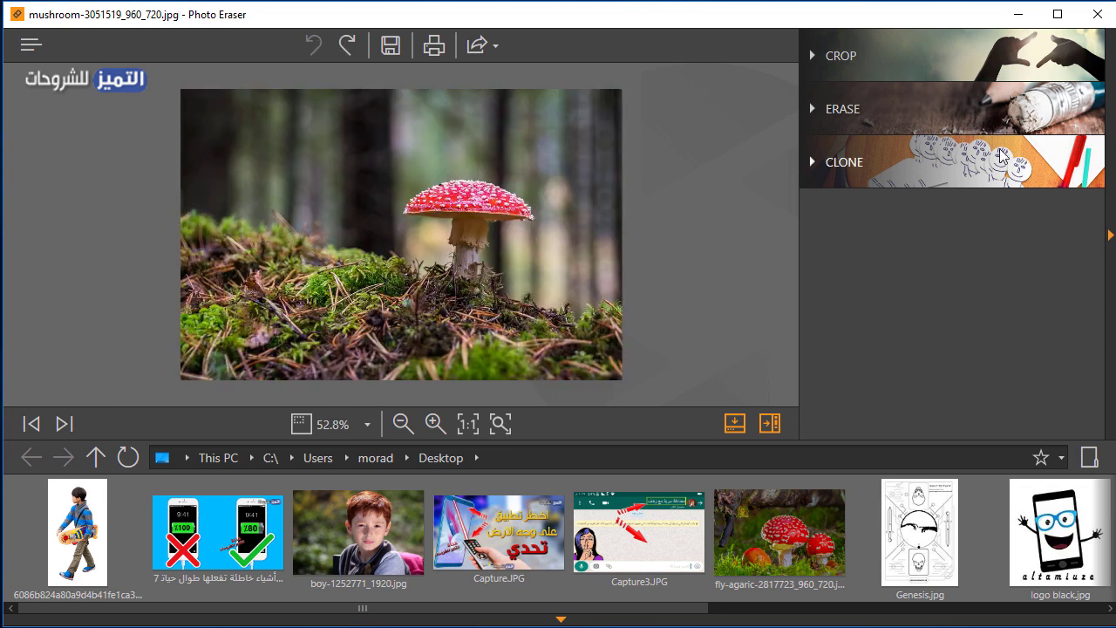
Step: Erase the mushroom from the photo using a freehand lasso selection around it, and undo the erasure
{"action": "left_click", "coordinate": [836, 109]}
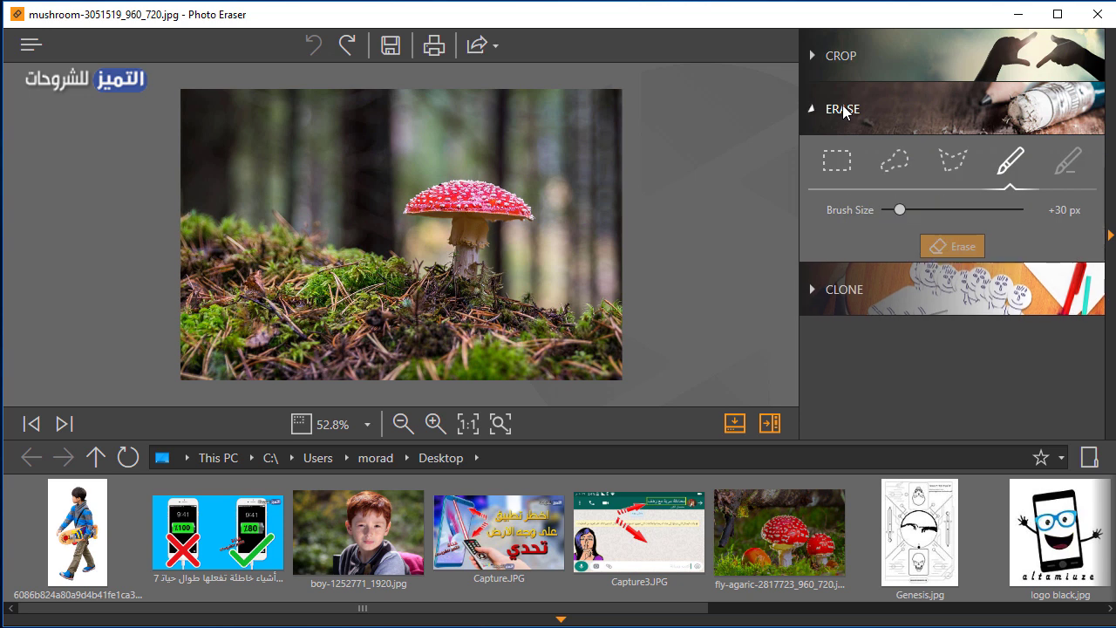
{"action": "left_click", "coordinate": [842, 173]}
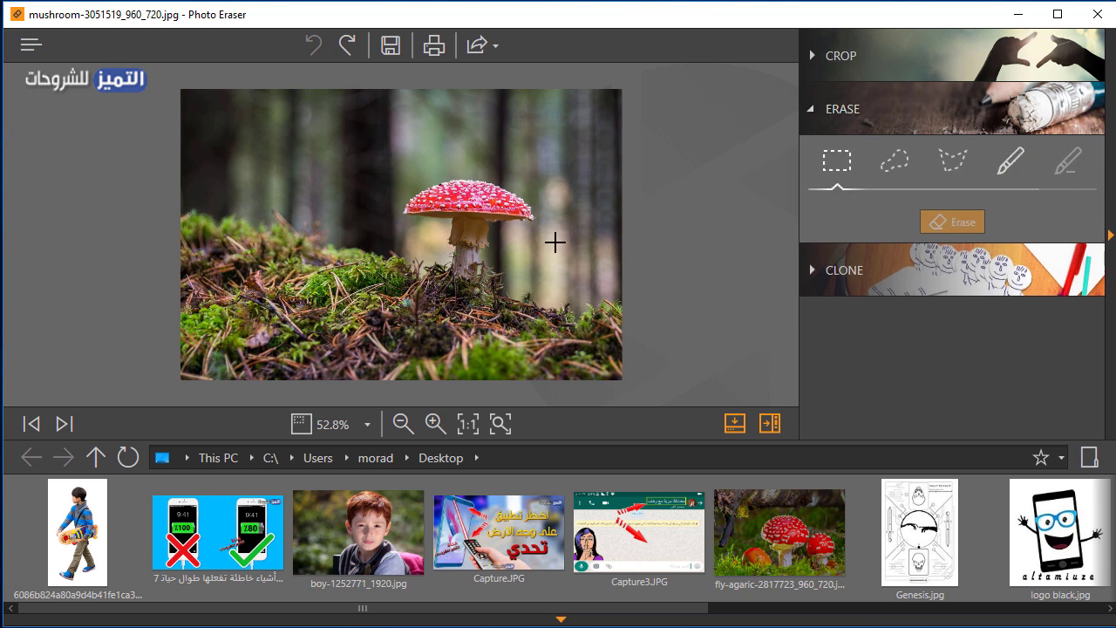
{"action": "left_click", "coordinate": [899, 171]}
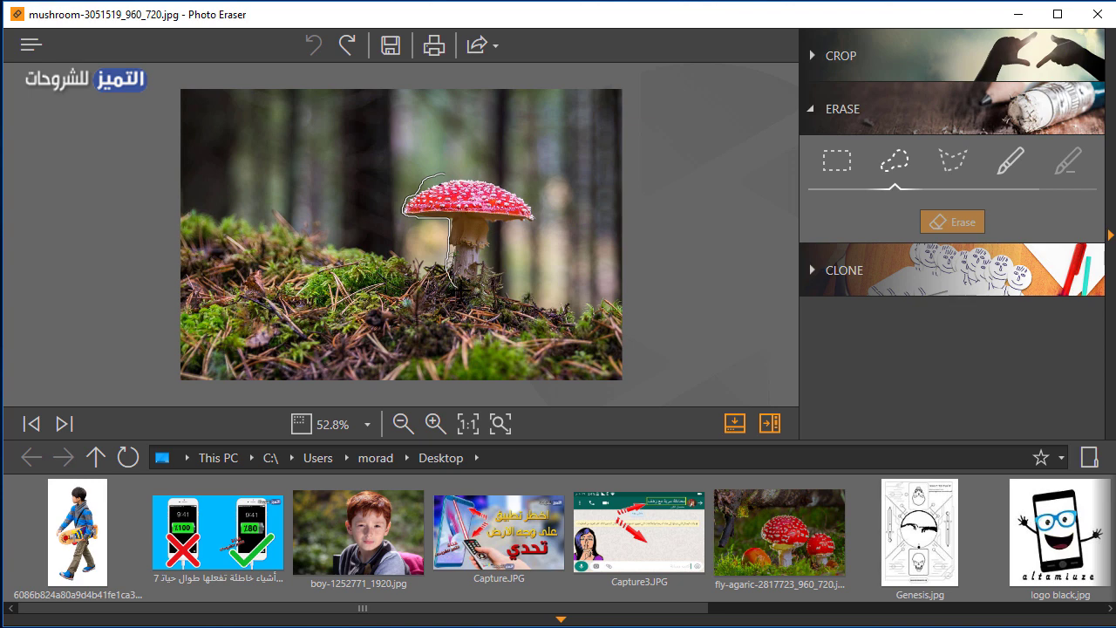
{"action": "left_click", "coordinate": [950, 224]}
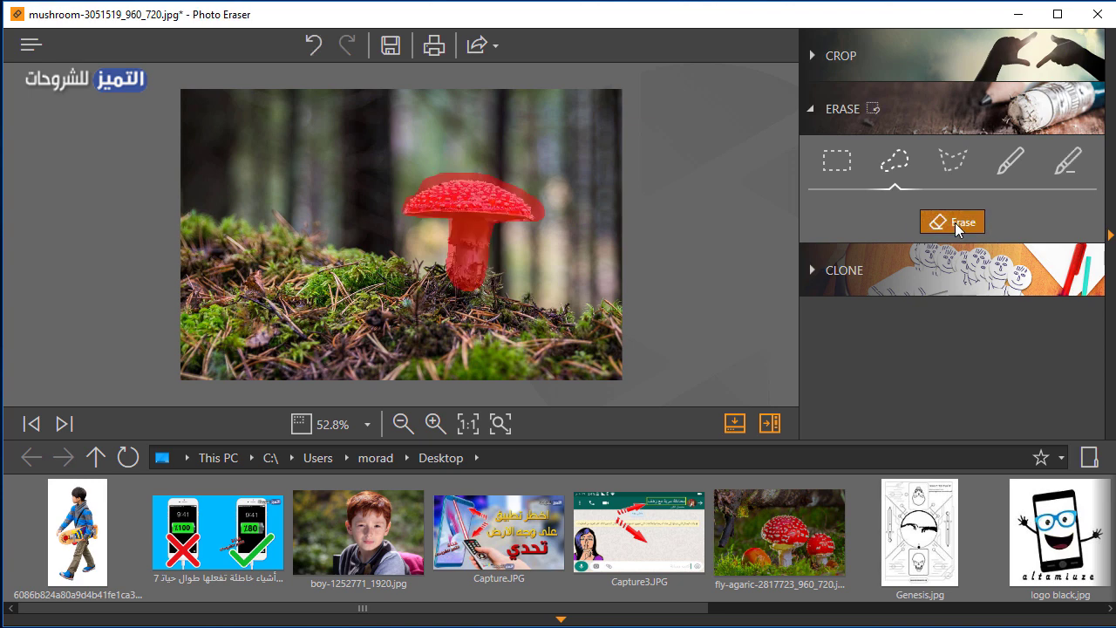
{"action": "left_click", "coordinate": [955, 222]}
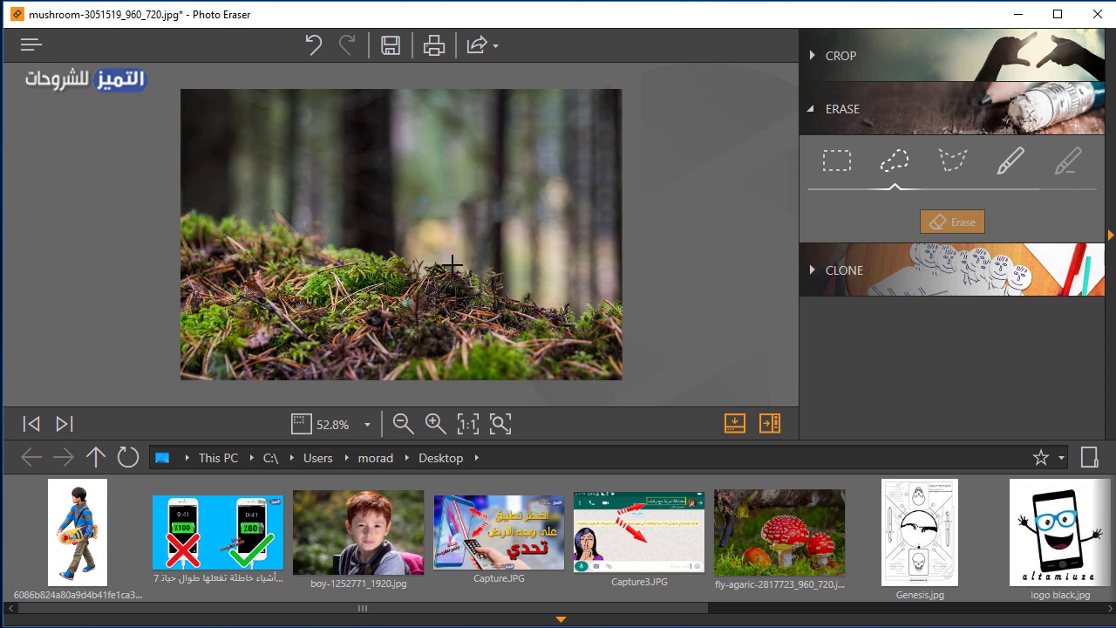
{"action": "key", "text": "ctrl+z"}
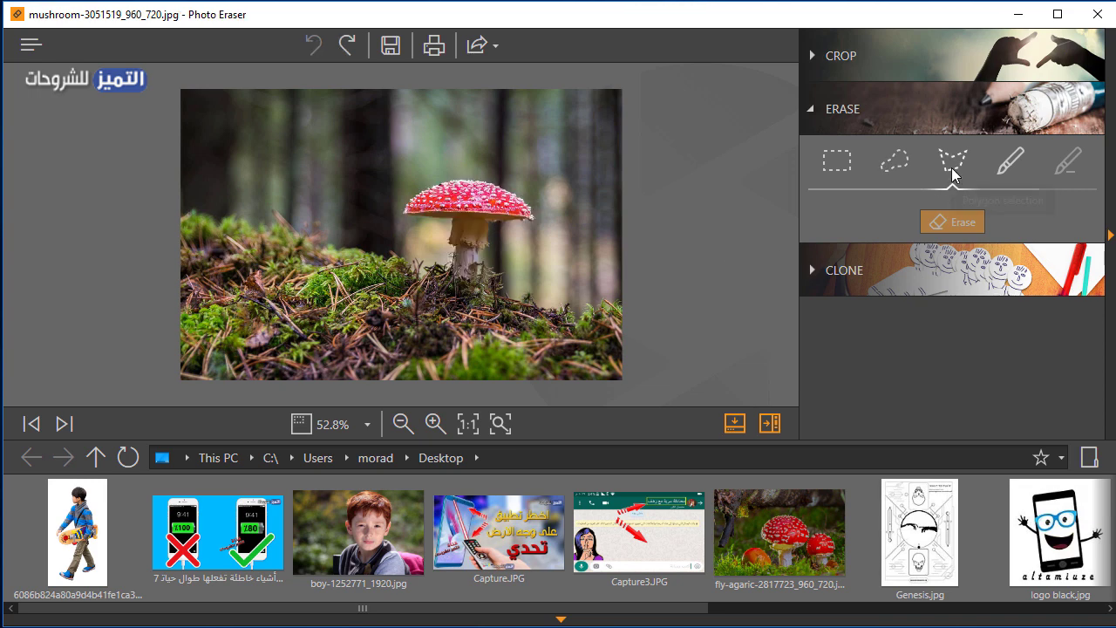
{"action": "left_click", "coordinate": [952, 173]}
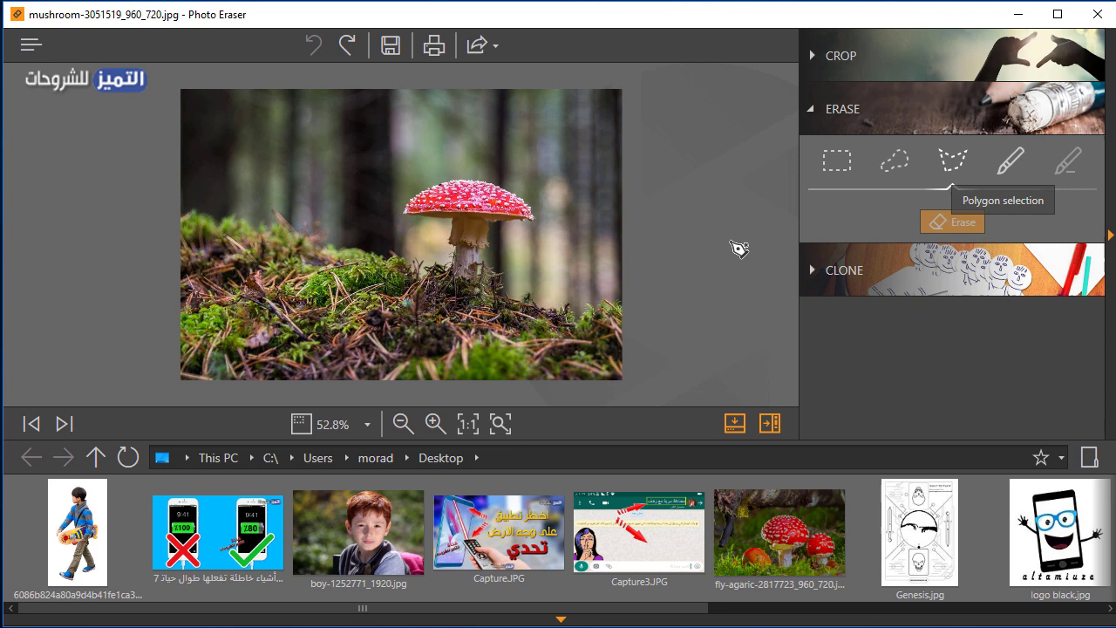
{"action": "left_click", "coordinate": [463, 174]}
{"action": "left_click", "coordinate": [377, 213]}
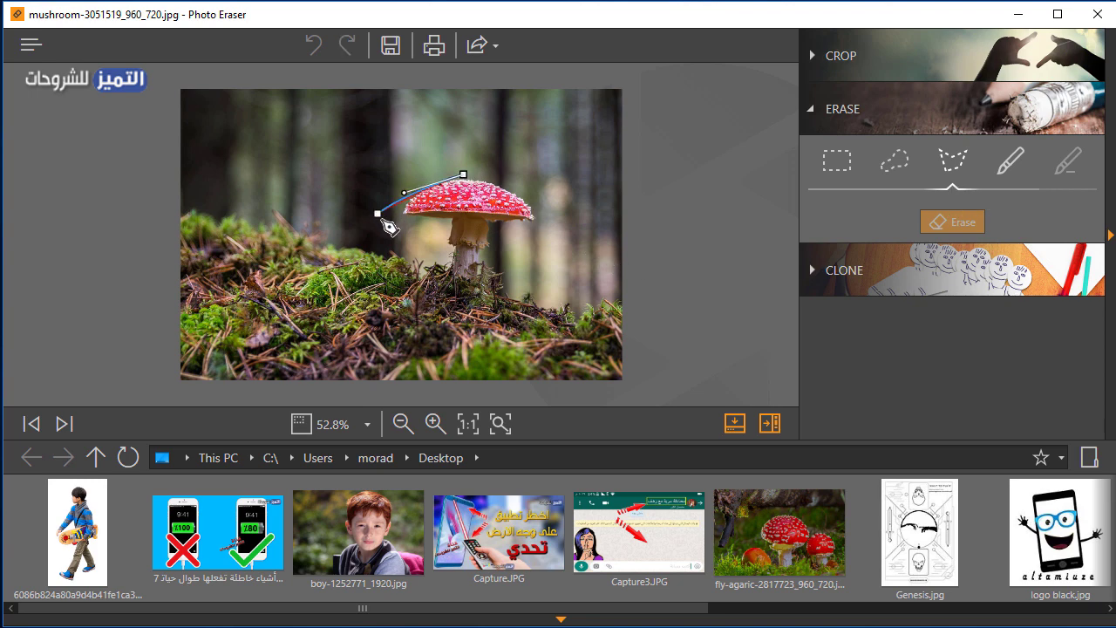
{"action": "key", "text": "ctrl+z"}
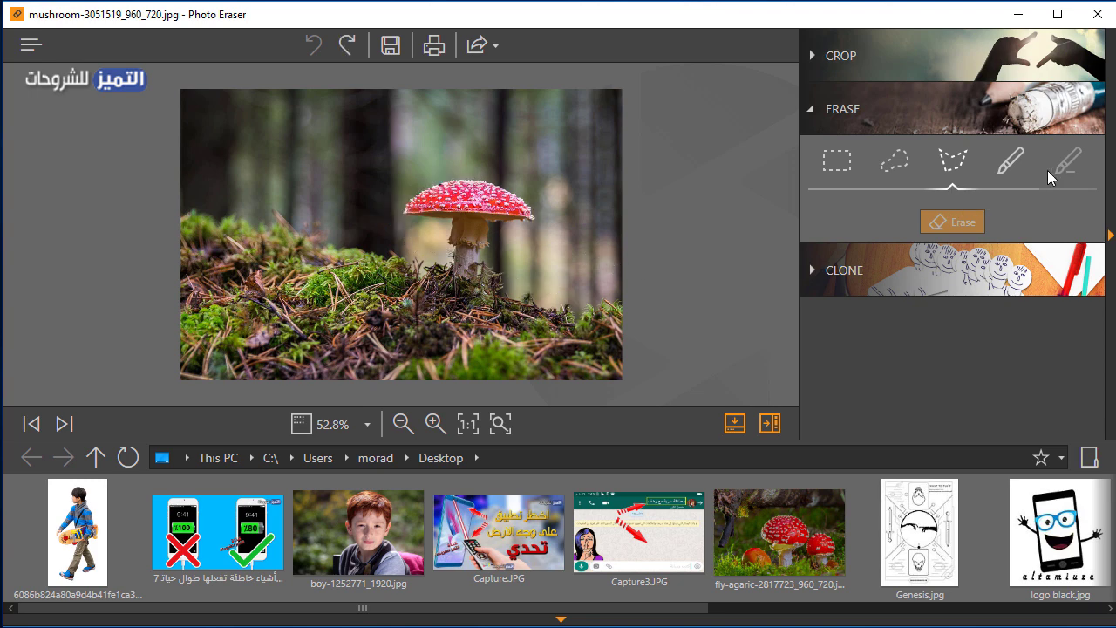
Step: Clone the whole mushroom onto the left side of the photo, using its cap as source point, and reduce the clone brush's edge blur
{"action": "left_click", "coordinate": [851, 279]}
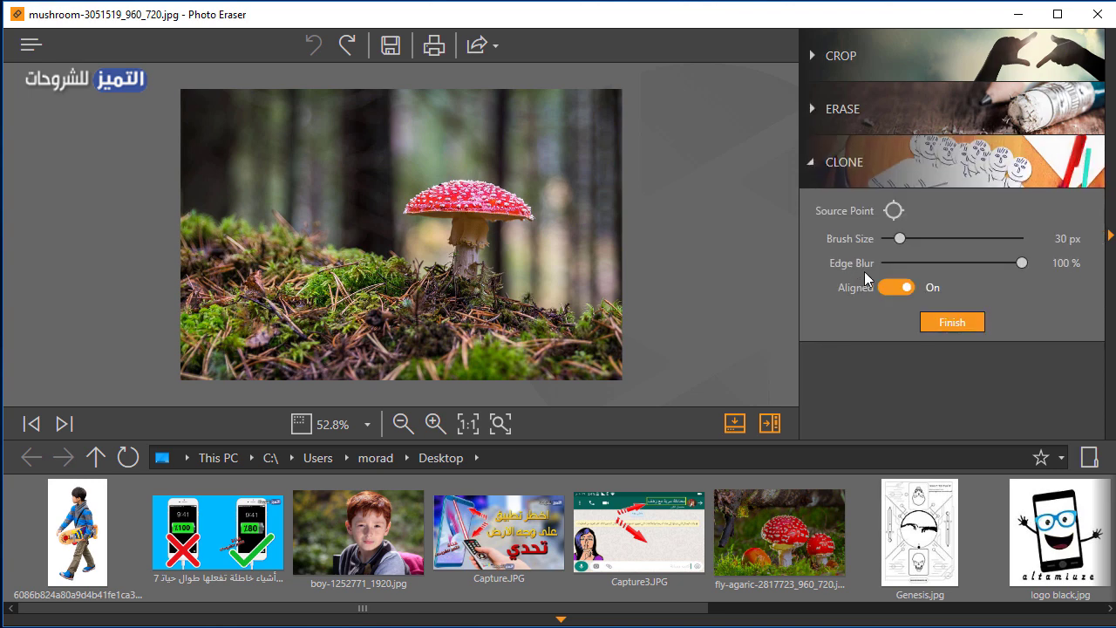
{"action": "left_click", "coordinate": [907, 223]}
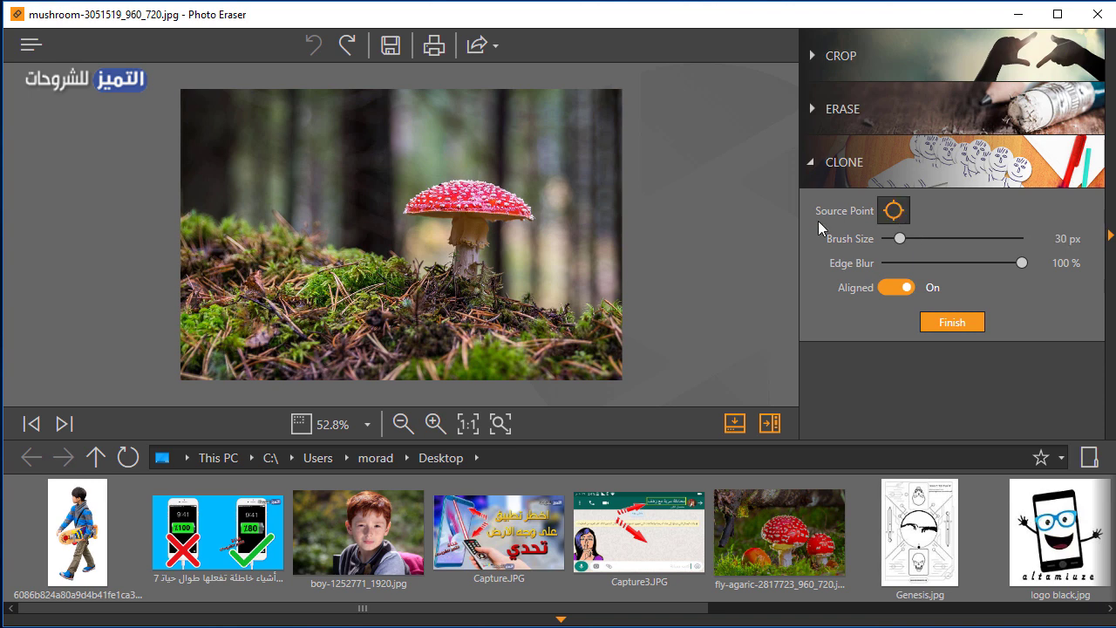
{"action": "left_click", "coordinate": [465, 197]}
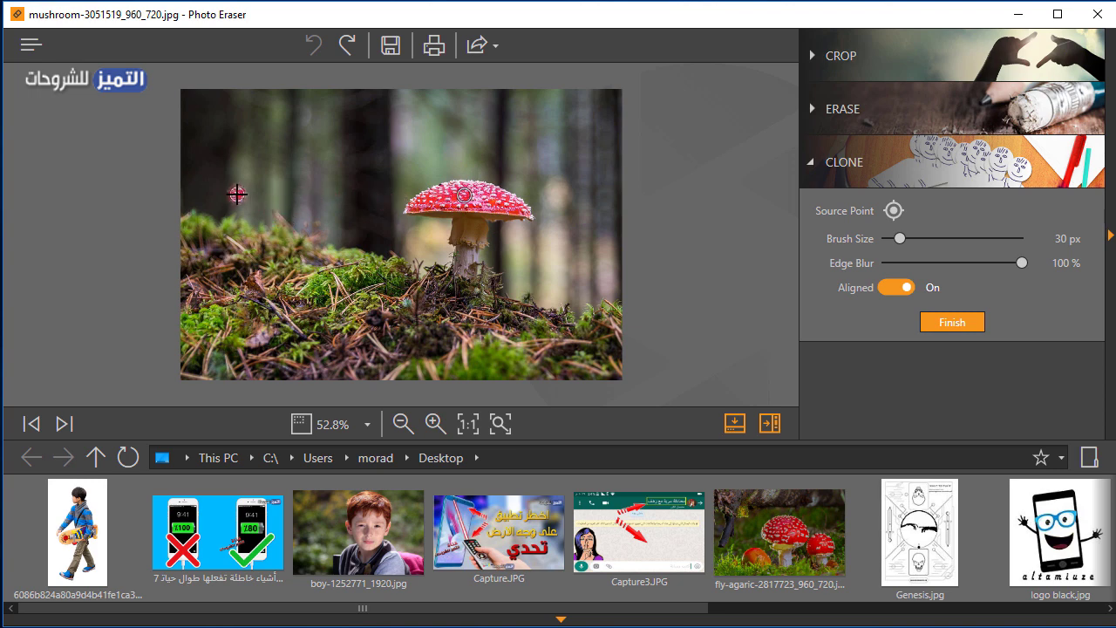
{"action": "mouse_move", "coordinate": [237, 195]}
{"action": "left_mouse_down"}
{"action": "mouse_move", "coordinate": [279, 209]}
{"action": "mouse_move", "coordinate": [178, 208]}
{"action": "mouse_move", "coordinate": [193, 196]}
{"action": "mouse_move", "coordinate": [225, 200]}
{"action": "left_mouse_up"}
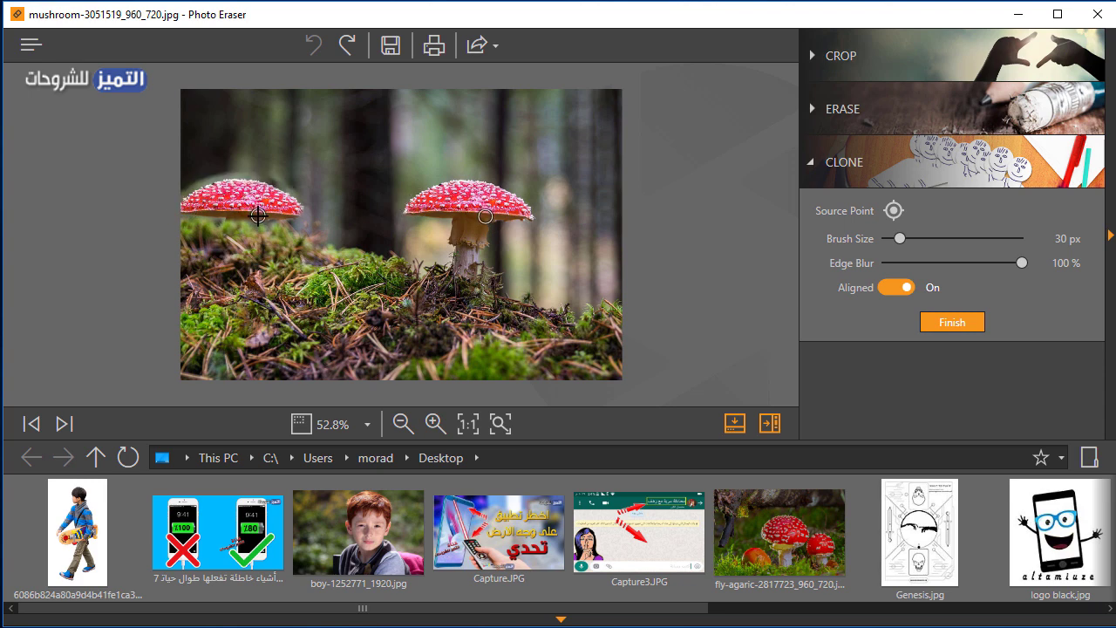
{"action": "left_click_drag", "start_coordinate": [254, 234], "coordinate": [254, 272]}
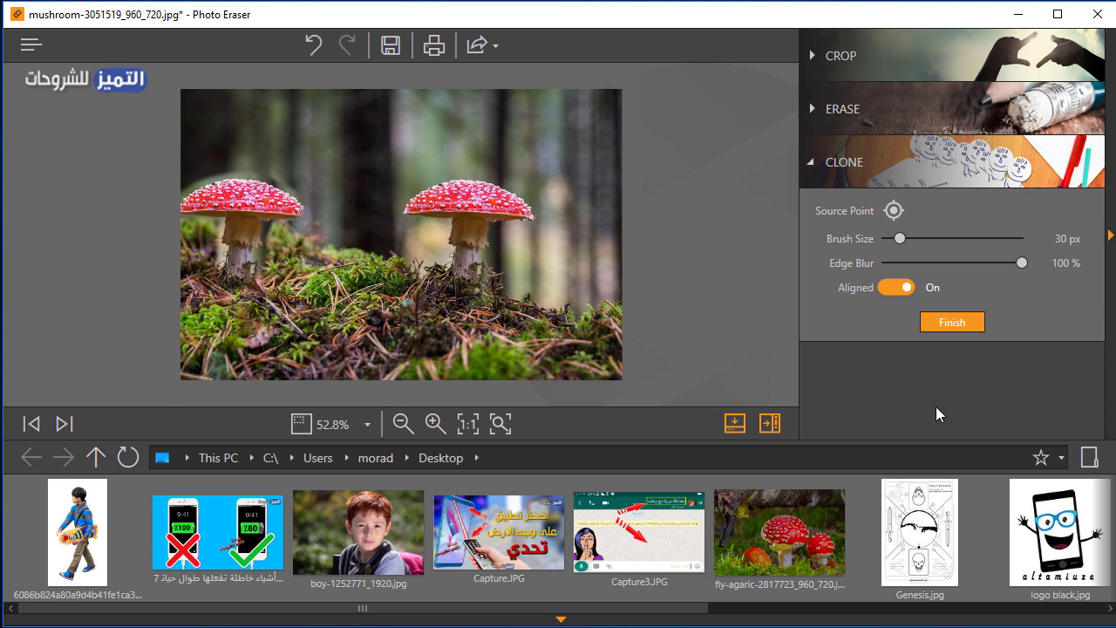
{"action": "left_click_drag", "start_coordinate": [1022, 263], "coordinate": [975, 269]}
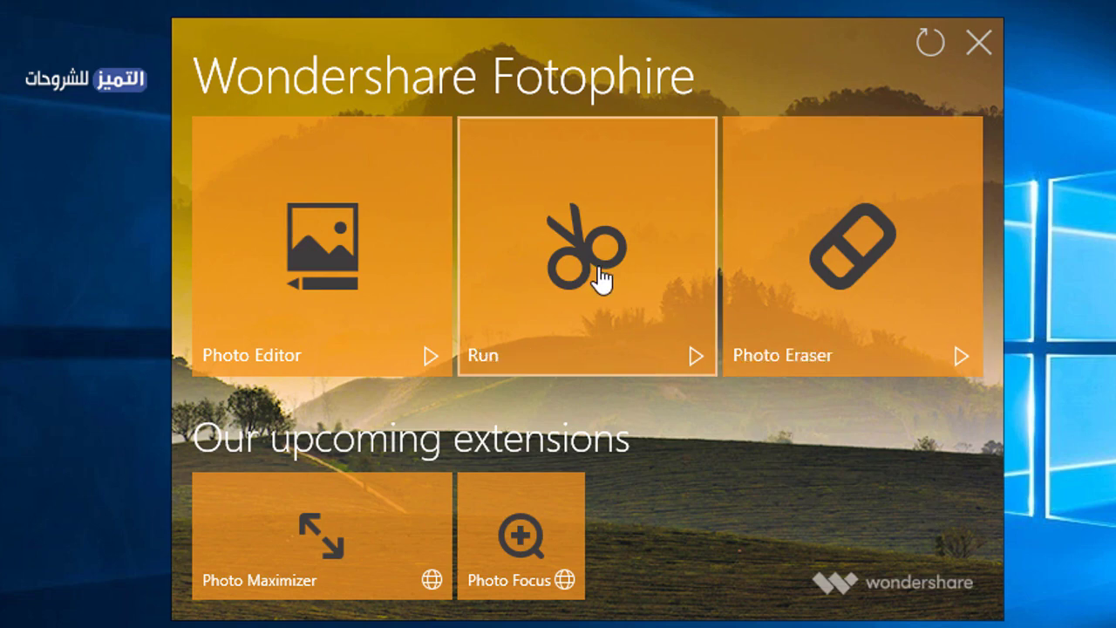
Step: Switch to Photo Cutter, open the recent photo of the boy with the skateboard and view its crop options
{"action": "left_click", "coordinate": [599, 274]}
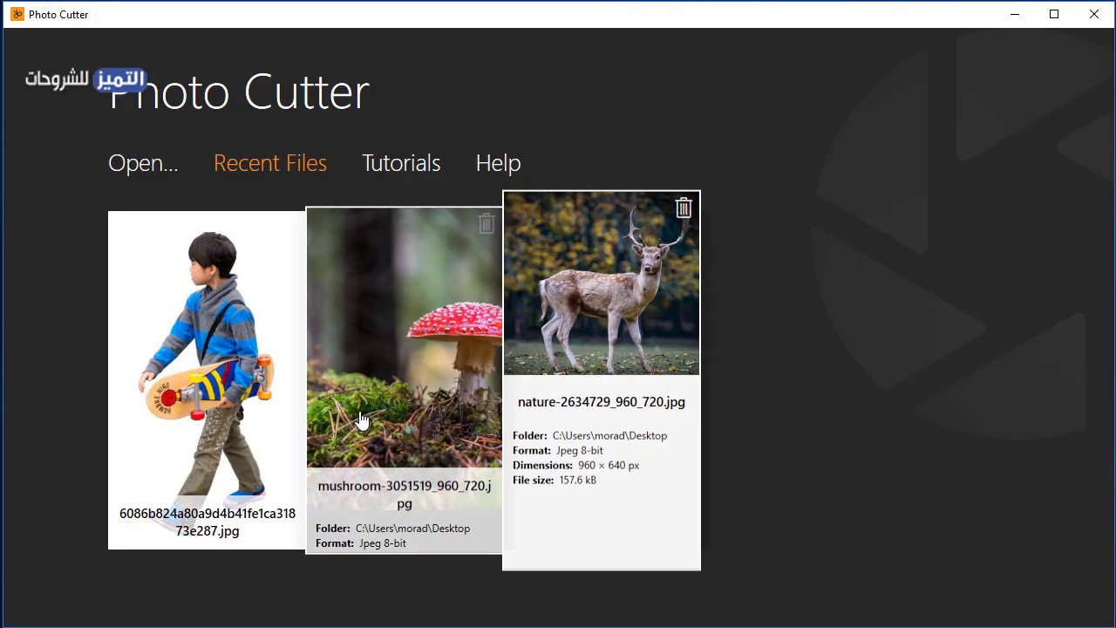
{"action": "left_click", "coordinate": [210, 270]}
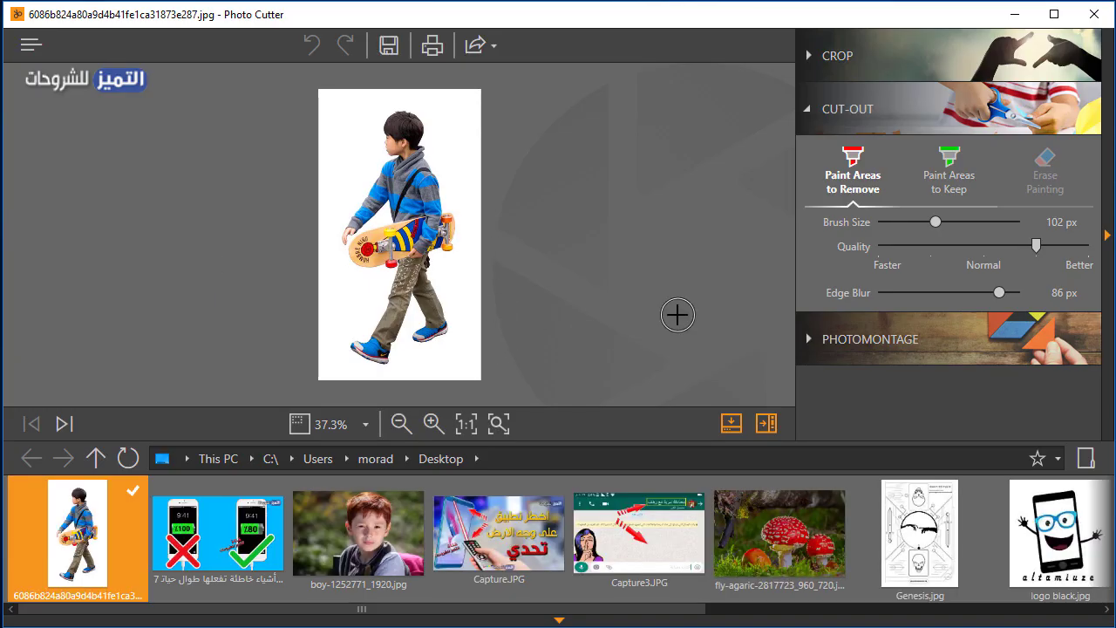
{"action": "left_click", "coordinate": [878, 62]}
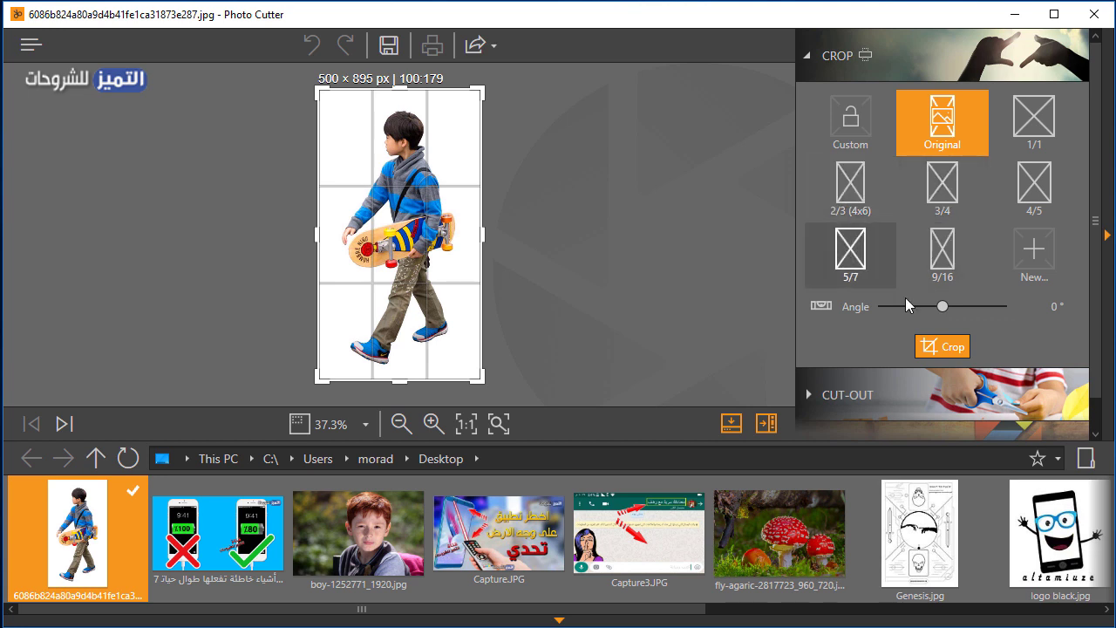
Step: Cut out the white background by marking it beside the boy as an area to remove, and set the edge blur to 20 px
{"action": "left_click", "coordinate": [852, 395]}
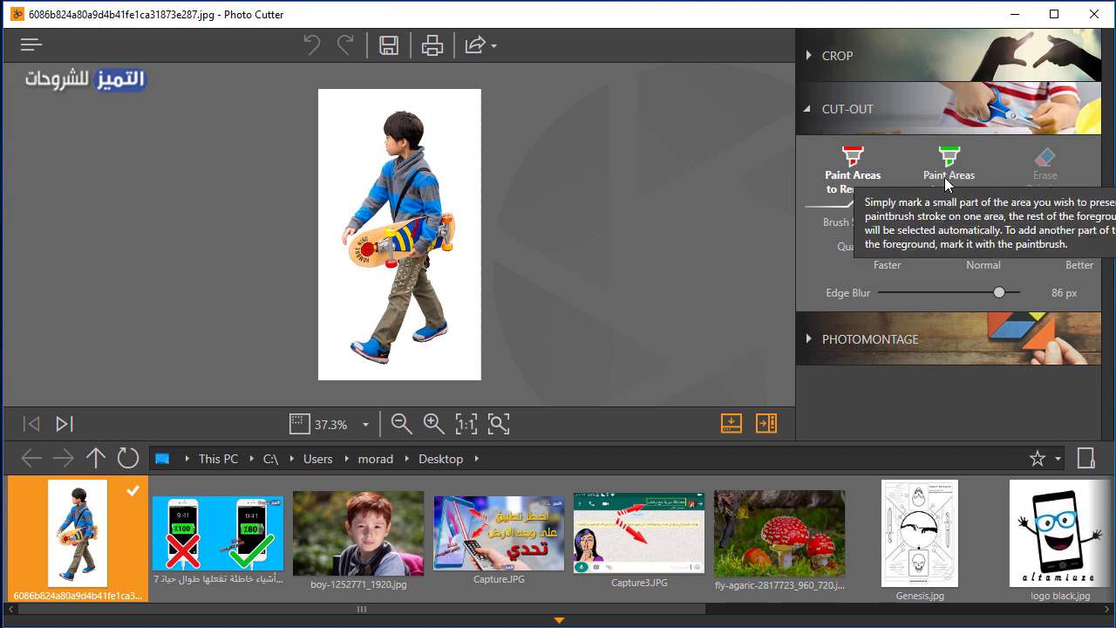
{"action": "left_click", "coordinate": [854, 181]}
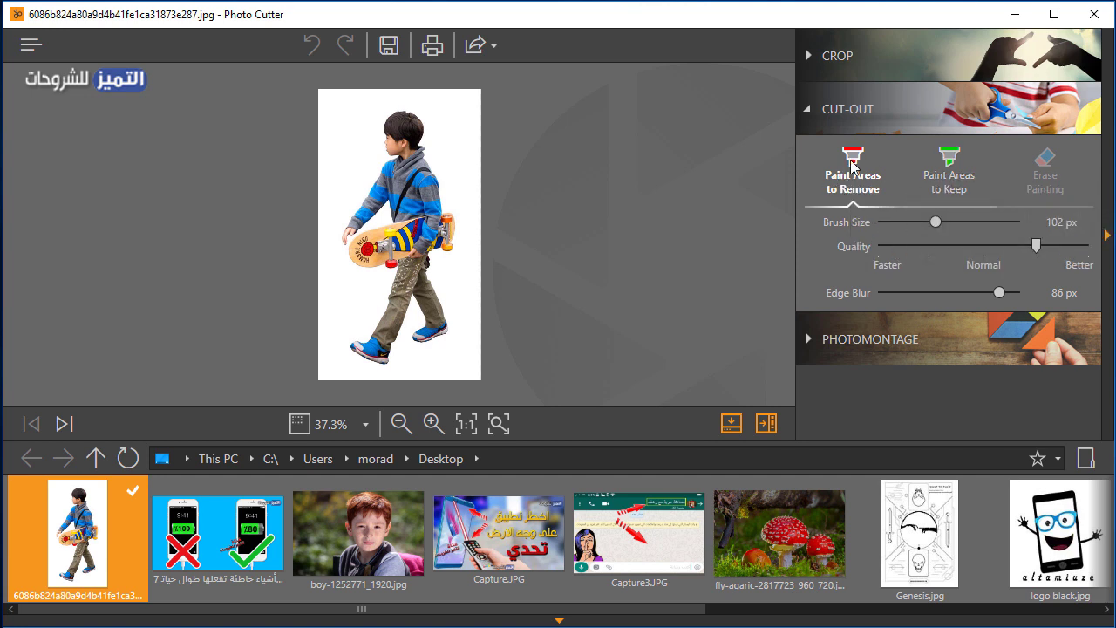
{"action": "left_click", "coordinate": [352, 158]}
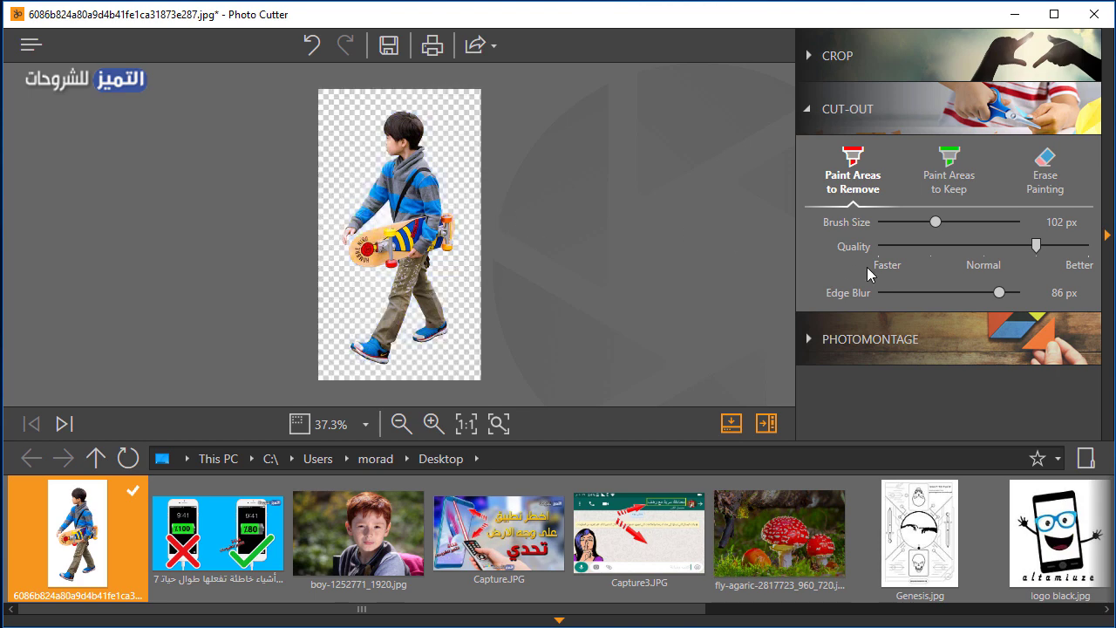
{"action": "left_click", "coordinate": [987, 292]}
{"action": "left_click", "coordinate": [908, 292]}
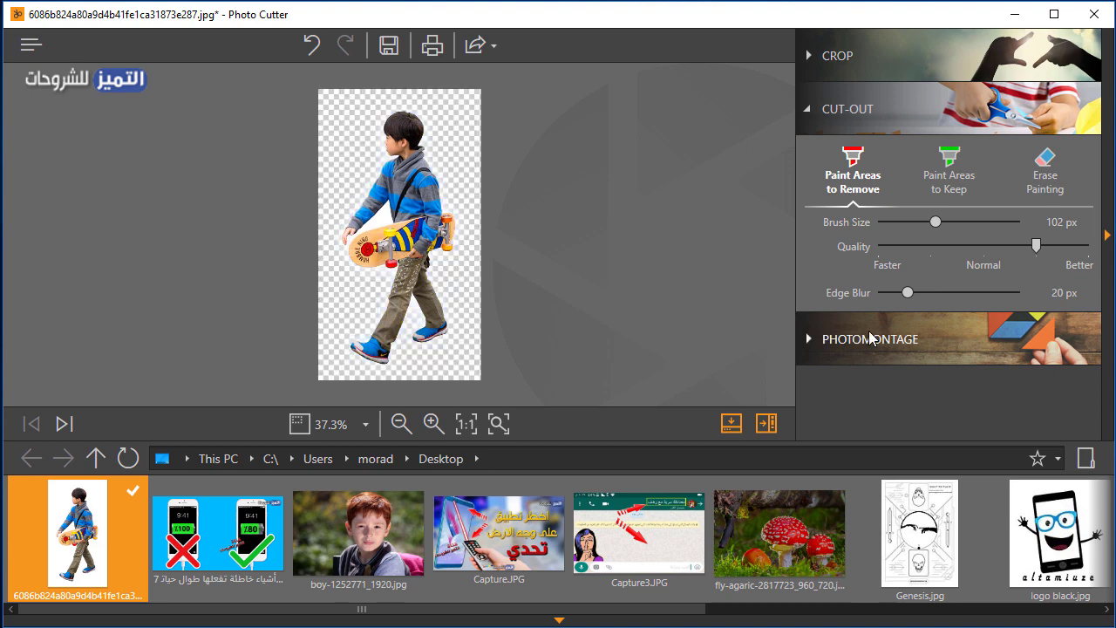
Step: Set the cut-out's edge blur to 98 px and place the boy on the Eiffel Tower photomontage background
{"action": "left_click_drag", "start_coordinate": [908, 292], "coordinate": [1020, 300]}
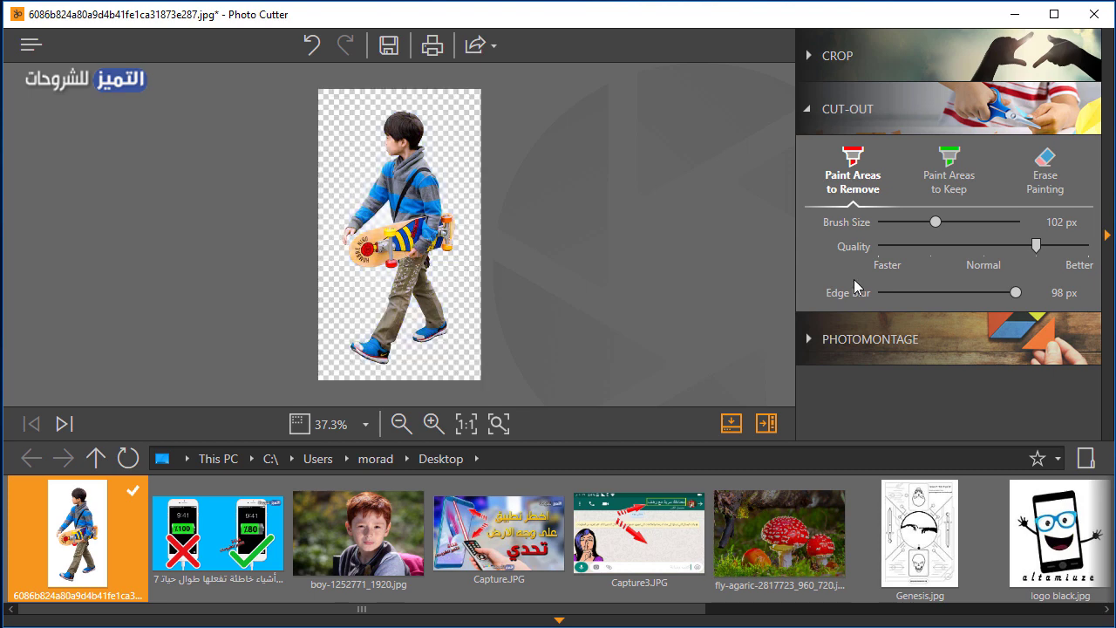
{"action": "left_click", "coordinate": [861, 339]}
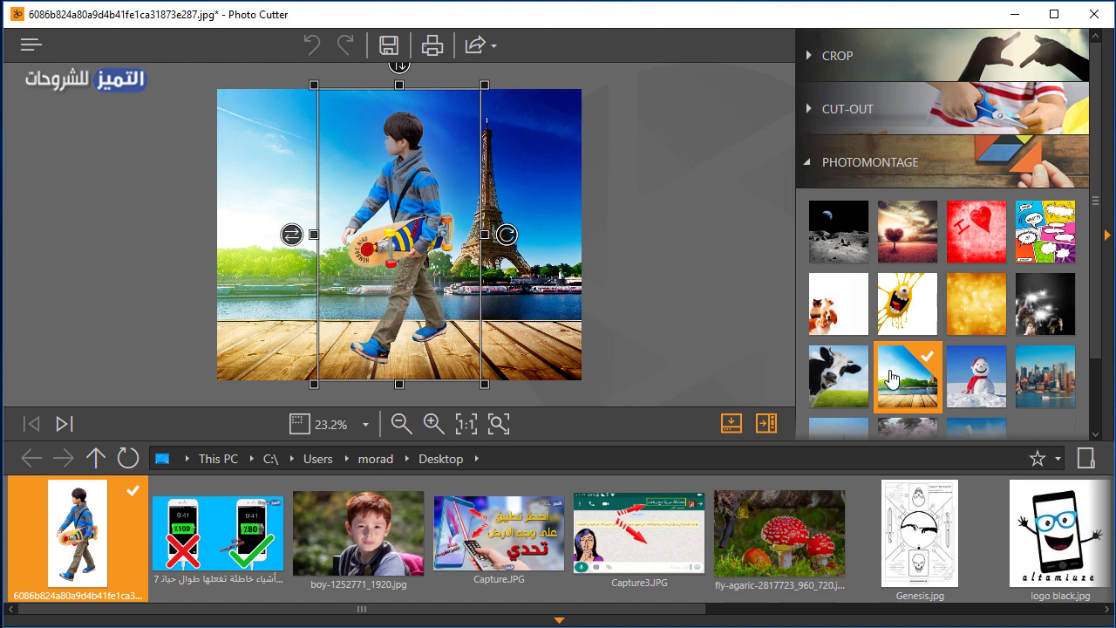
{"action": "left_click", "coordinate": [973, 324]}
{"action": "left_click", "coordinate": [907, 377]}
Step: Move the cut-out boy in front of the Eiffel Tower, scale him down to stand on the wooden deck, and deselect him
{"action": "left_click_drag", "start_coordinate": [397, 190], "coordinate": [445, 198]}
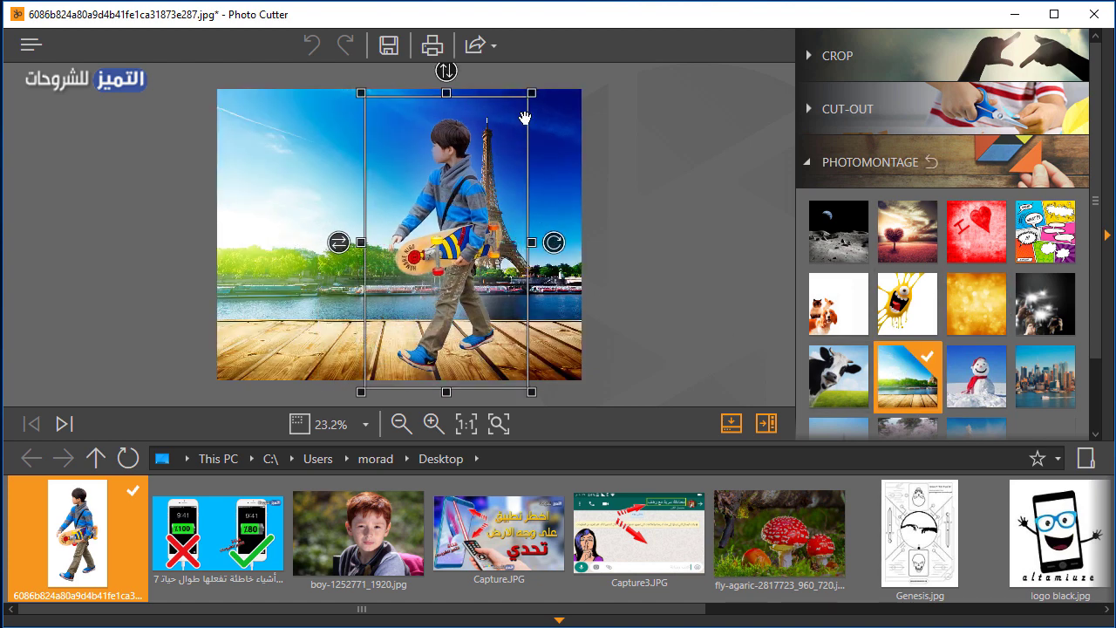
{"action": "left_click_drag", "start_coordinate": [529, 94], "coordinate": [509, 174]}
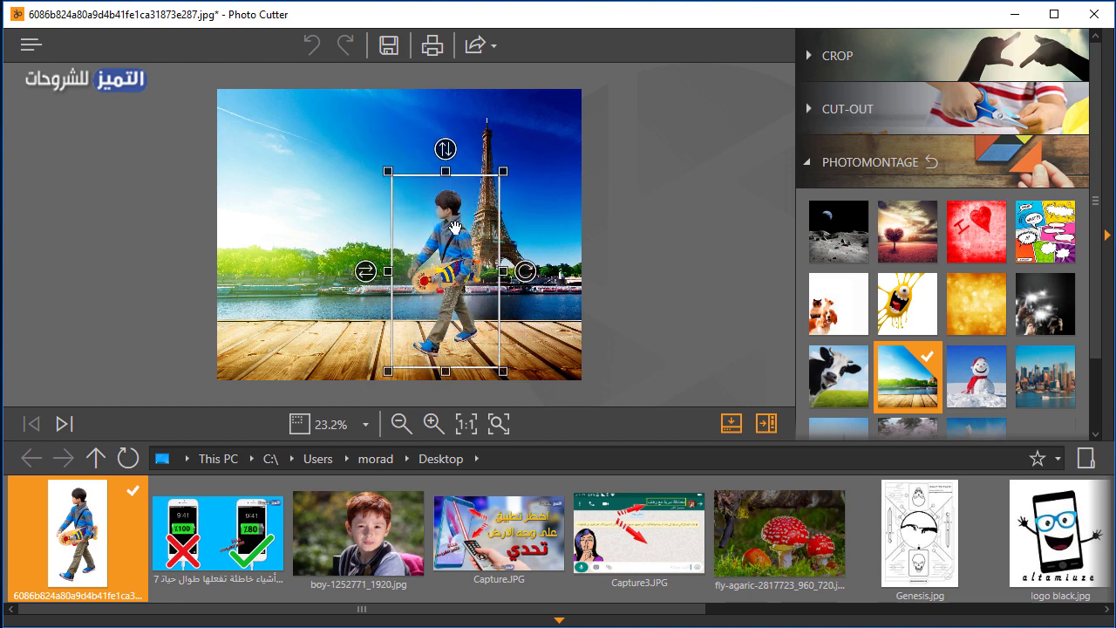
{"action": "left_click_drag", "start_coordinate": [455, 225], "coordinate": [462, 234]}
{"action": "left_click_drag", "start_coordinate": [513, 184], "coordinate": [530, 153]}
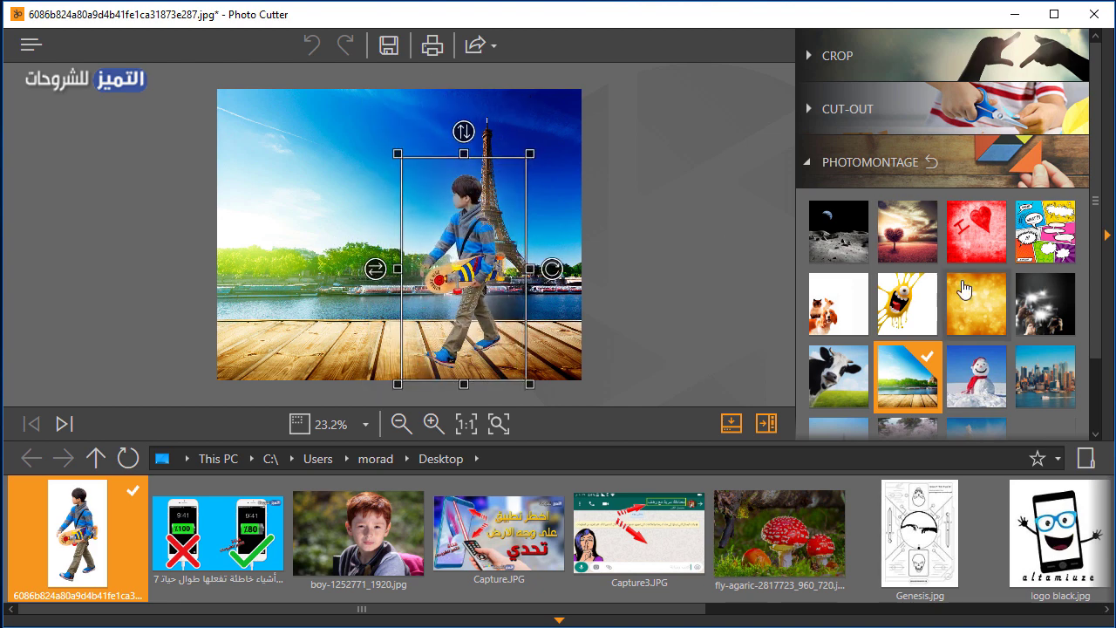
{"action": "left_click", "coordinate": [702, 261]}
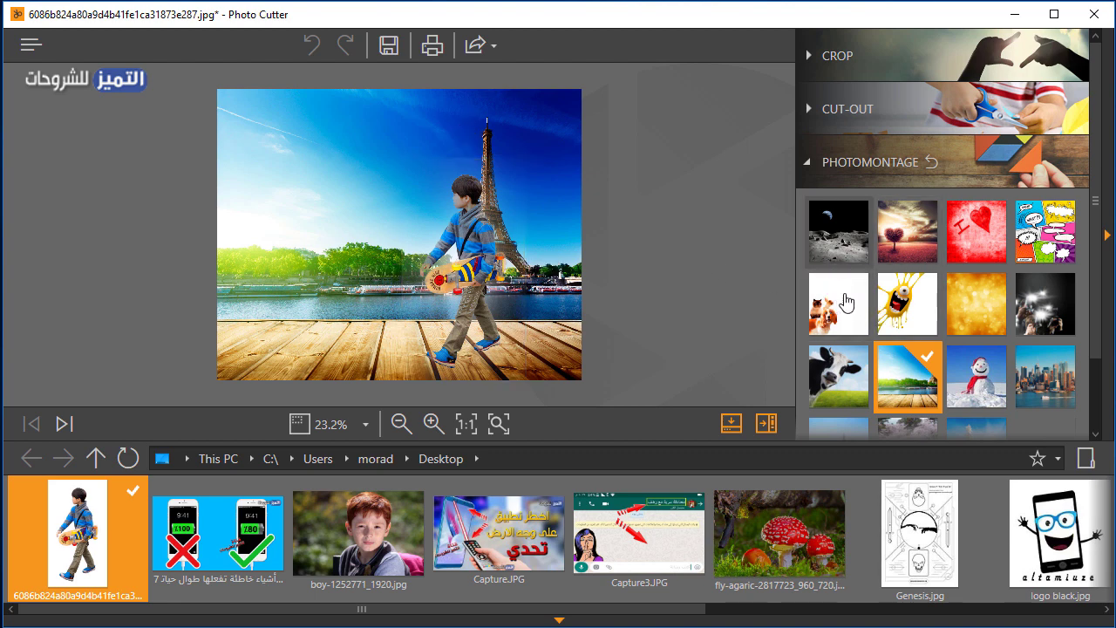
Step: Try the yellow one-eyed monster background behind the boy and switch back to the Eiffel Tower background
{"action": "left_click", "coordinate": [920, 310]}
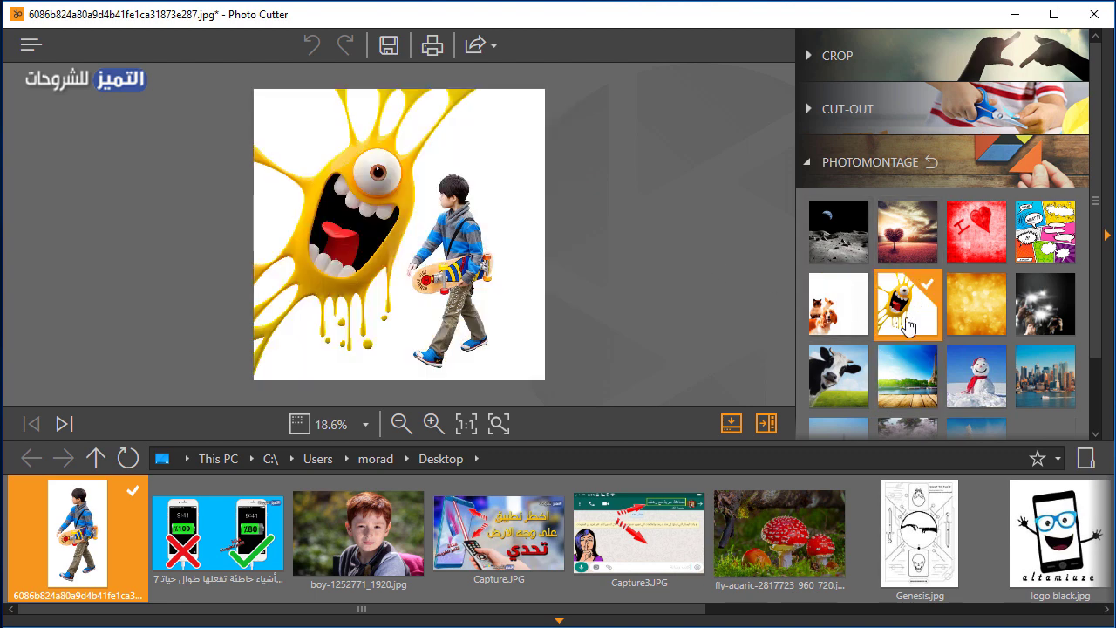
{"action": "left_click", "coordinate": [908, 376]}
Step: Open boy-1252771_1920.jpg, mark the background along the boy's outline as the area to remove, and view the cut-out in a photomontage
{"action": "left_click", "coordinate": [360, 534]}
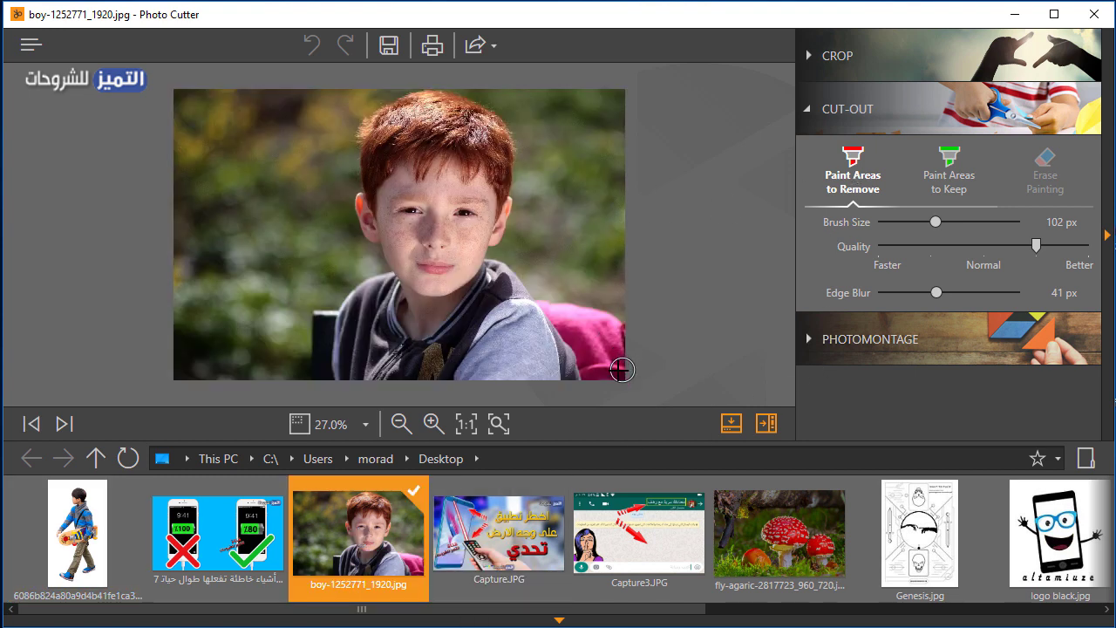
{"action": "mouse_move", "coordinate": [621, 370]}
{"action": "left_mouse_down"}
{"action": "mouse_move", "coordinate": [600, 370]}
{"action": "mouse_move", "coordinate": [578, 347]}
{"action": "mouse_move", "coordinate": [561, 299]}
{"action": "mouse_move", "coordinate": [499, 246]}
{"action": "mouse_move", "coordinate": [494, 225]}
{"action": "mouse_move", "coordinate": [325, 300]}
{"action": "mouse_move", "coordinate": [301, 380]}
{"action": "left_mouse_up"}
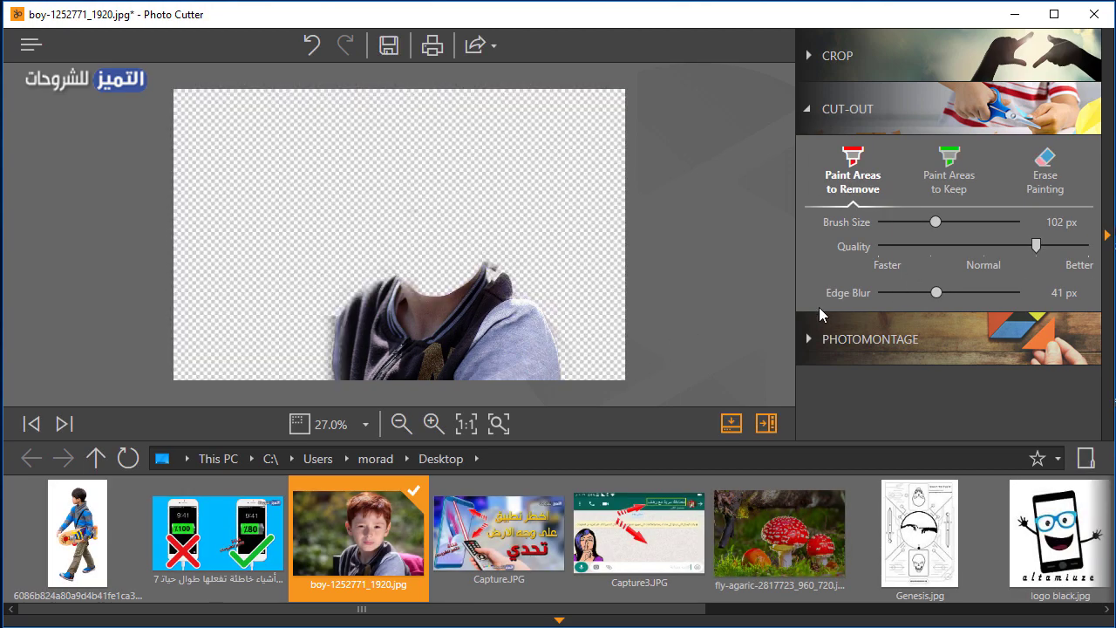
{"action": "left_click", "coordinate": [907, 345]}
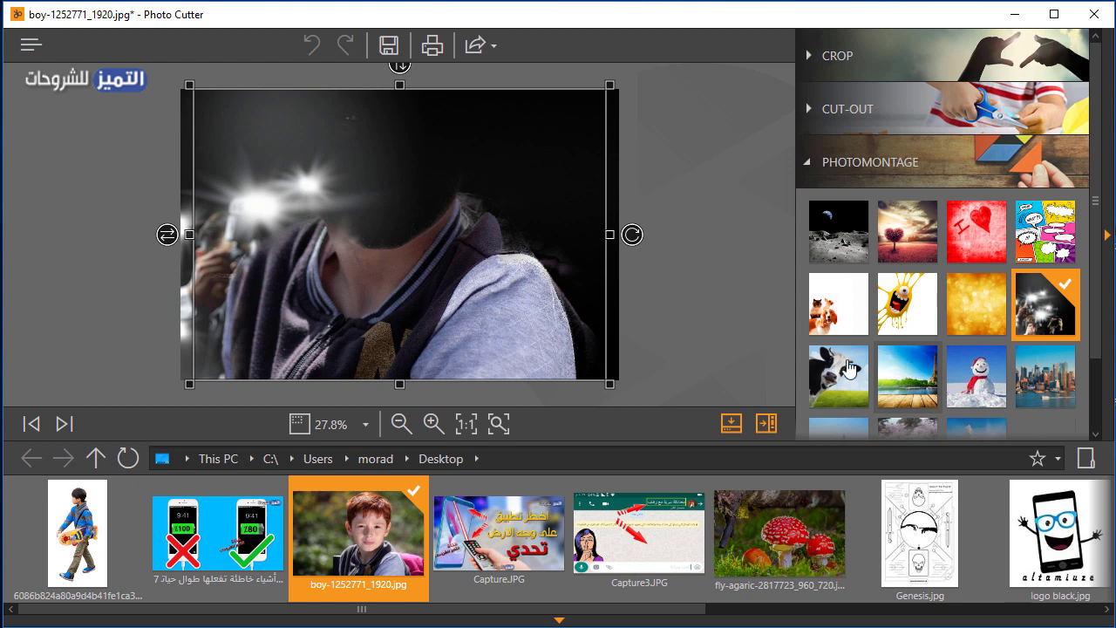
Step: Return to the cut-out and mark the boy's hair, face and ears as areas to keep
{"action": "left_click", "coordinate": [882, 108]}
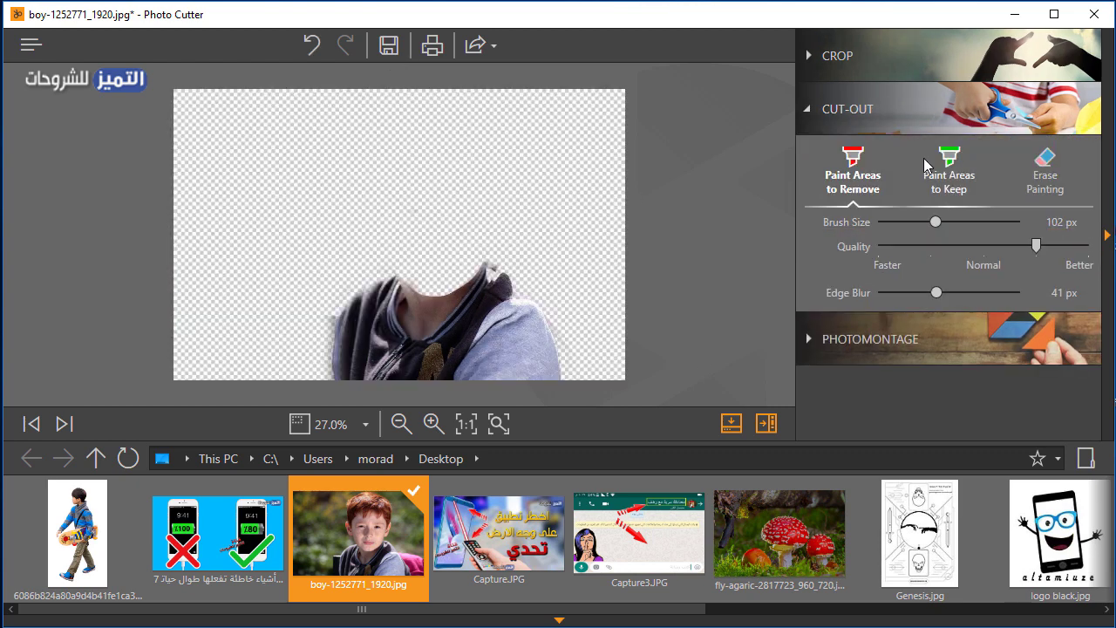
{"action": "left_click", "coordinate": [948, 178]}
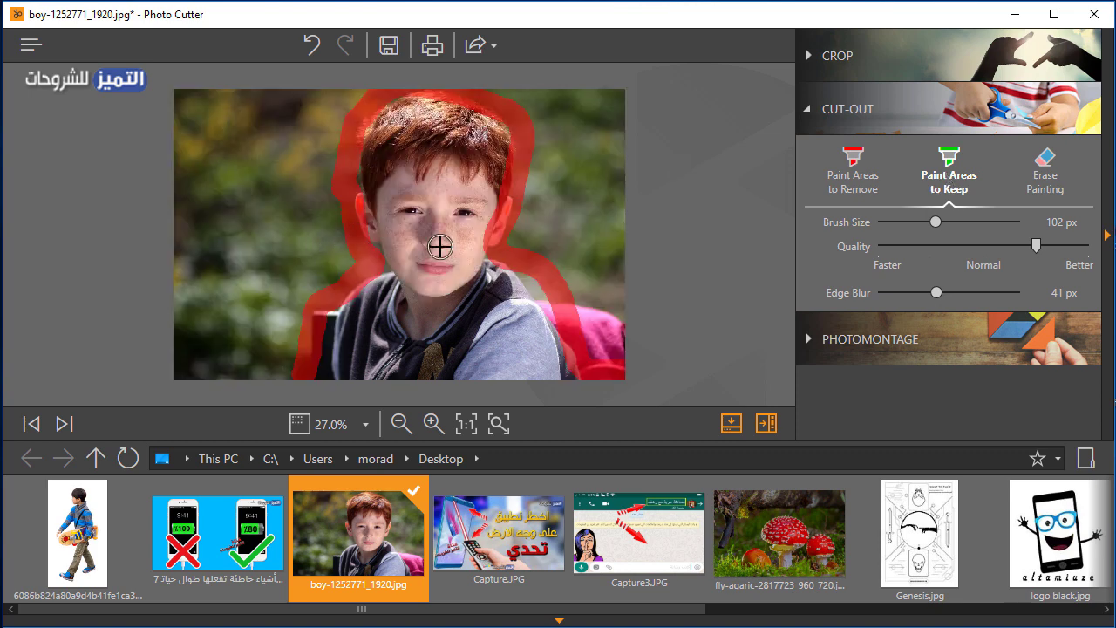
{"action": "mouse_move", "coordinate": [409, 106]}
{"action": "left_mouse_down"}
{"action": "mouse_move", "coordinate": [390, 111]}
{"action": "mouse_move", "coordinate": [370, 173]}
{"action": "mouse_move", "coordinate": [392, 248]}
{"action": "mouse_move", "coordinate": [416, 276]}
{"action": "mouse_move", "coordinate": [443, 282]}
{"action": "mouse_move", "coordinate": [474, 252]}
{"action": "mouse_move", "coordinate": [413, 105]}
{"action": "left_mouse_up"}
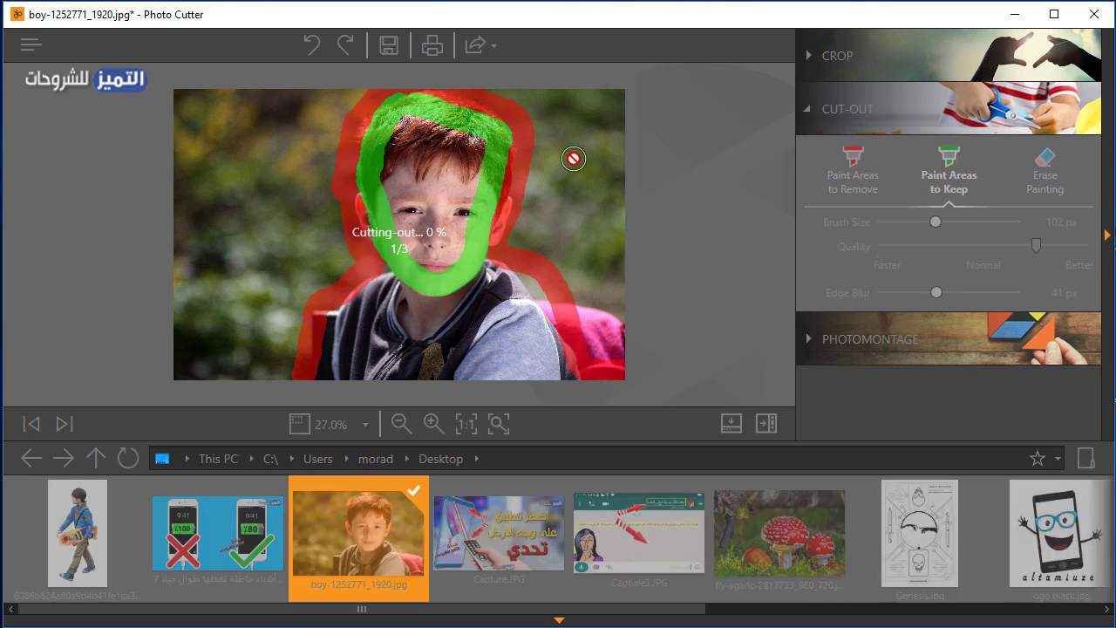
{"action": "key", "text": "ctrl+z"}
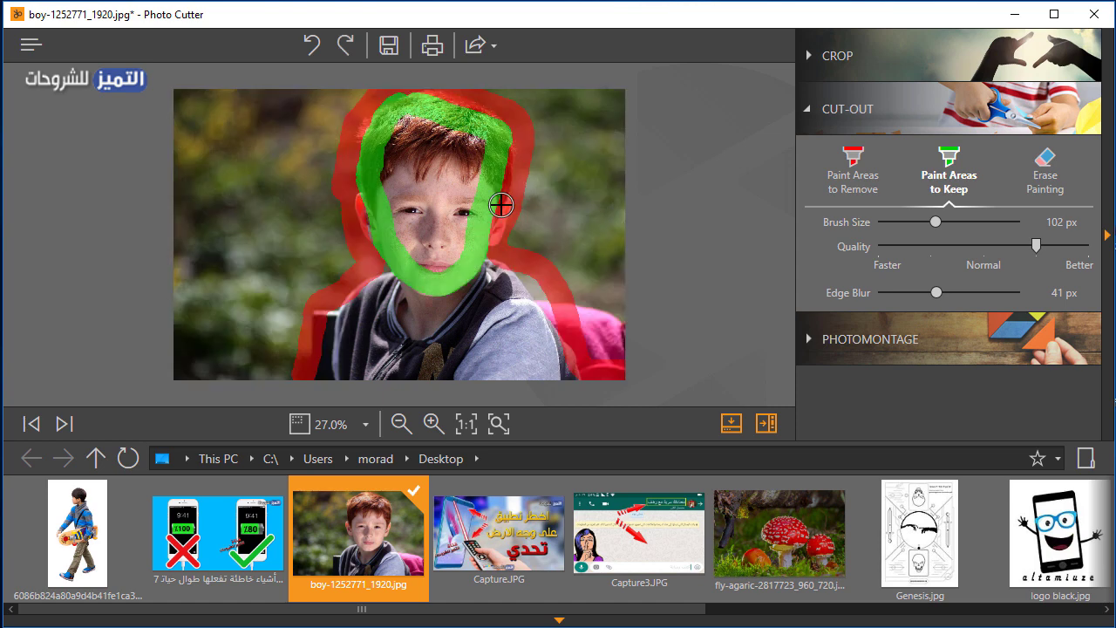
{"action": "left_click_drag", "start_coordinate": [356, 192], "coordinate": [370, 233]}
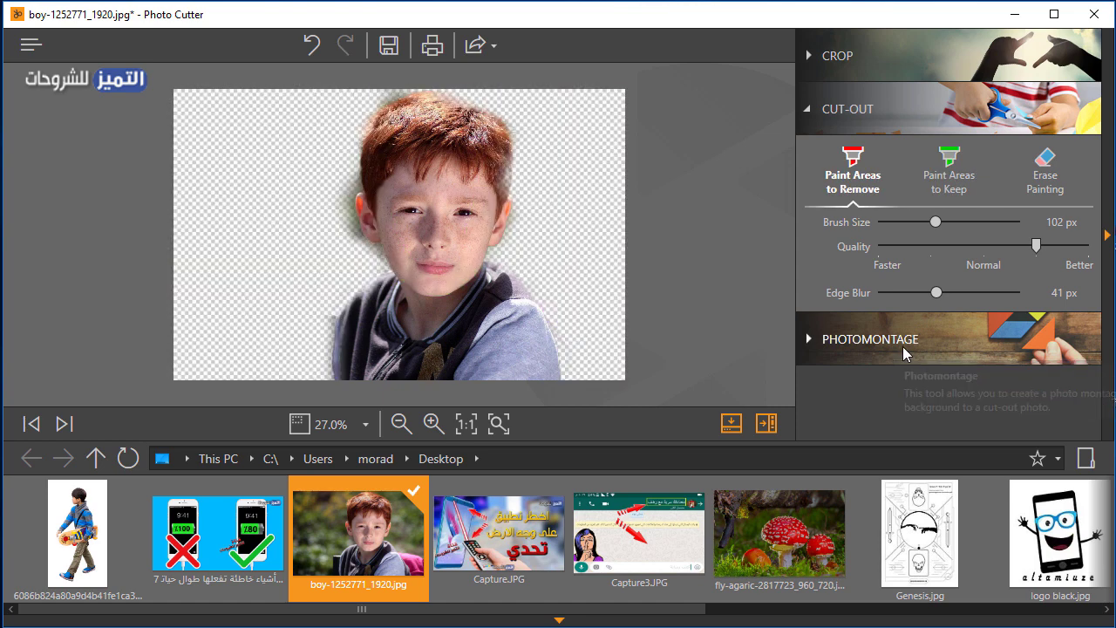
Step: Place the cut-out boy in a photomontage, trying the moon, camera-flash and red heart backgrounds
{"action": "left_click", "coordinate": [903, 347]}
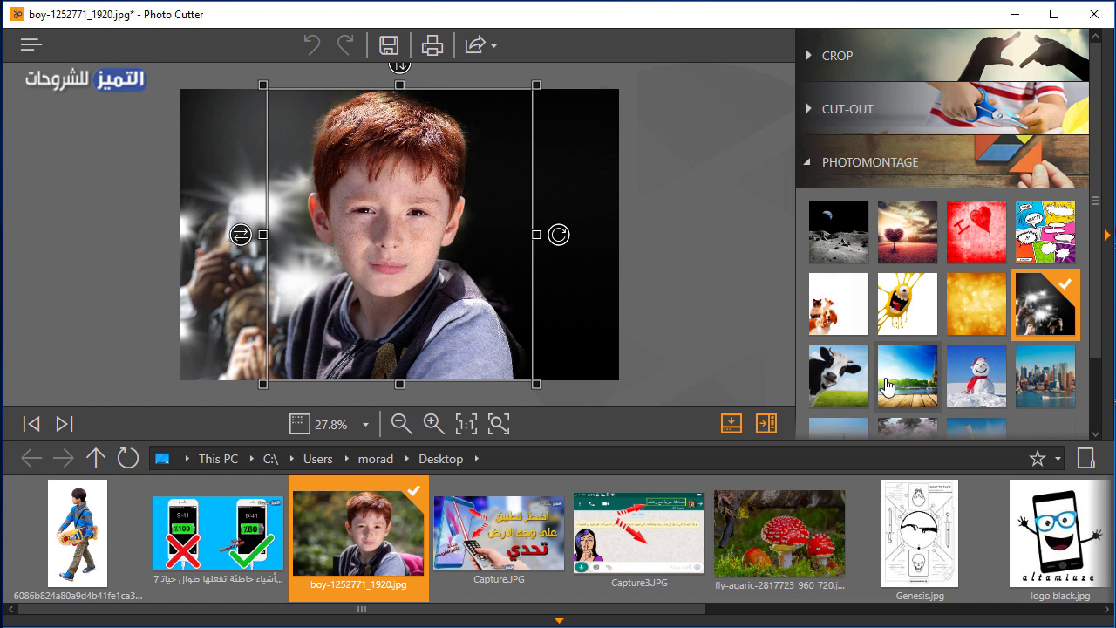
{"action": "left_click", "coordinate": [829, 231]}
{"action": "left_click", "coordinate": [1045, 309]}
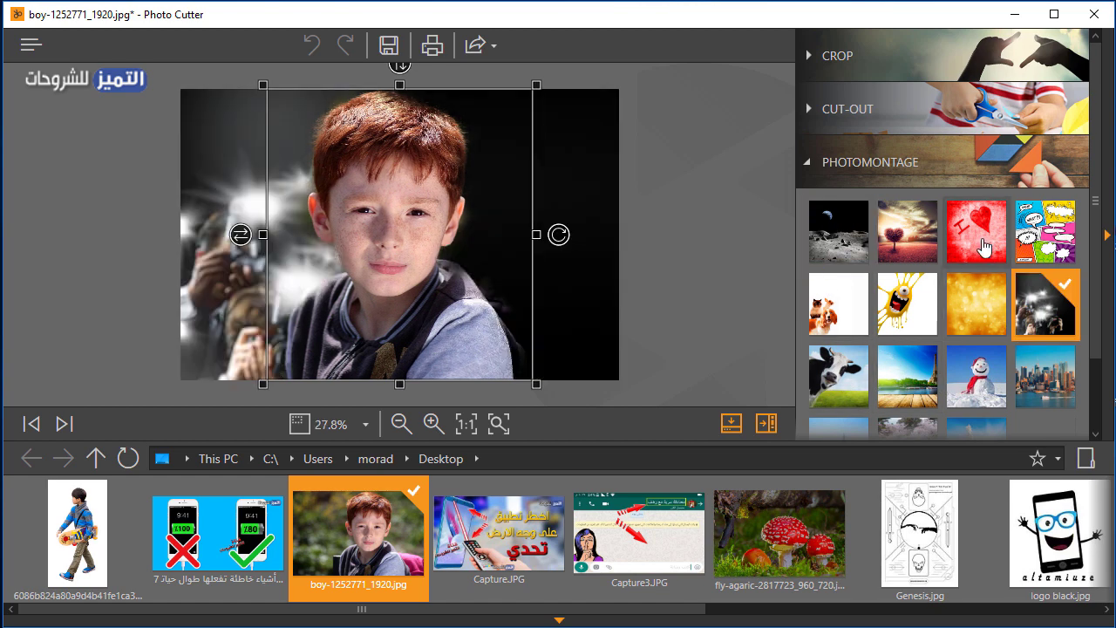
{"action": "left_click", "coordinate": [982, 246]}
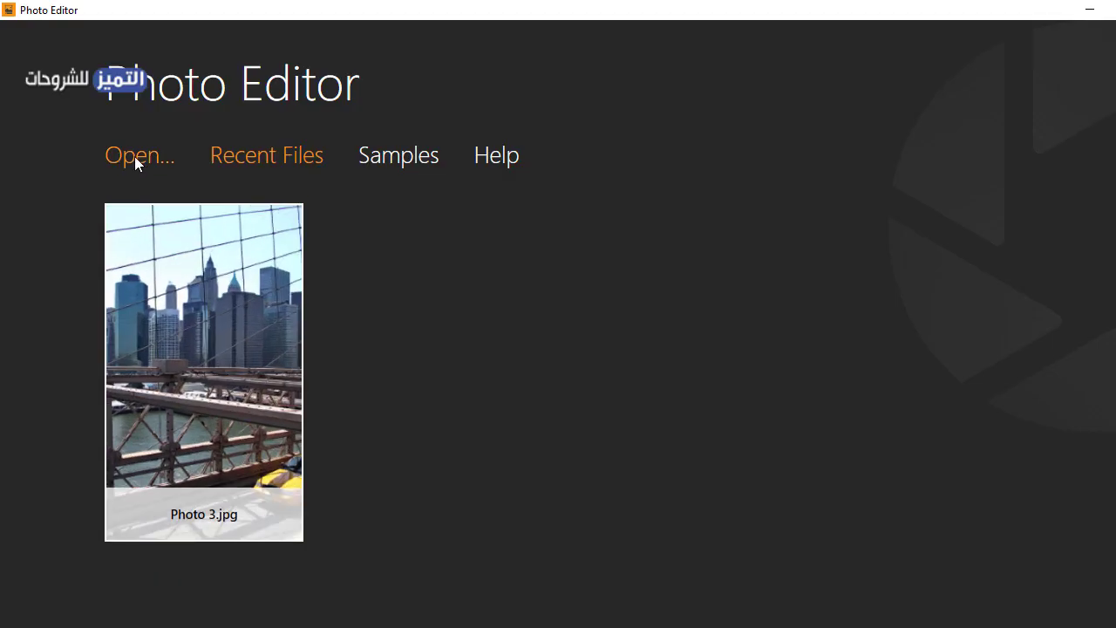
Step: Switch to Photo Editor and open the photo mushroom-3051519_960_720 from the Desktop
{"action": "left_click", "coordinate": [134, 157]}
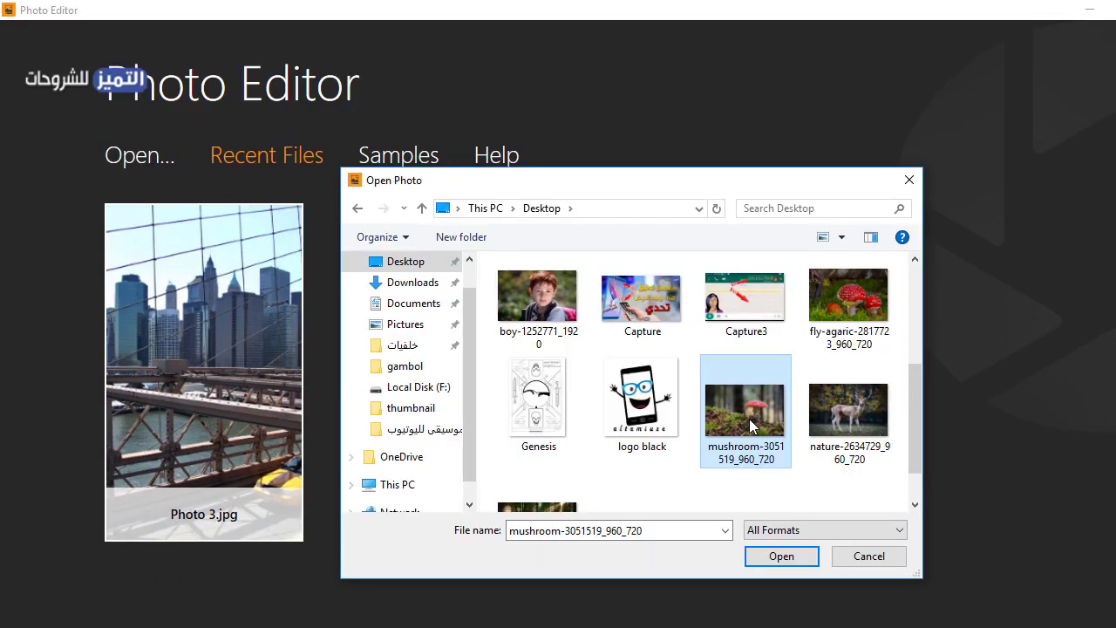
{"action": "left_click", "coordinate": [766, 558]}
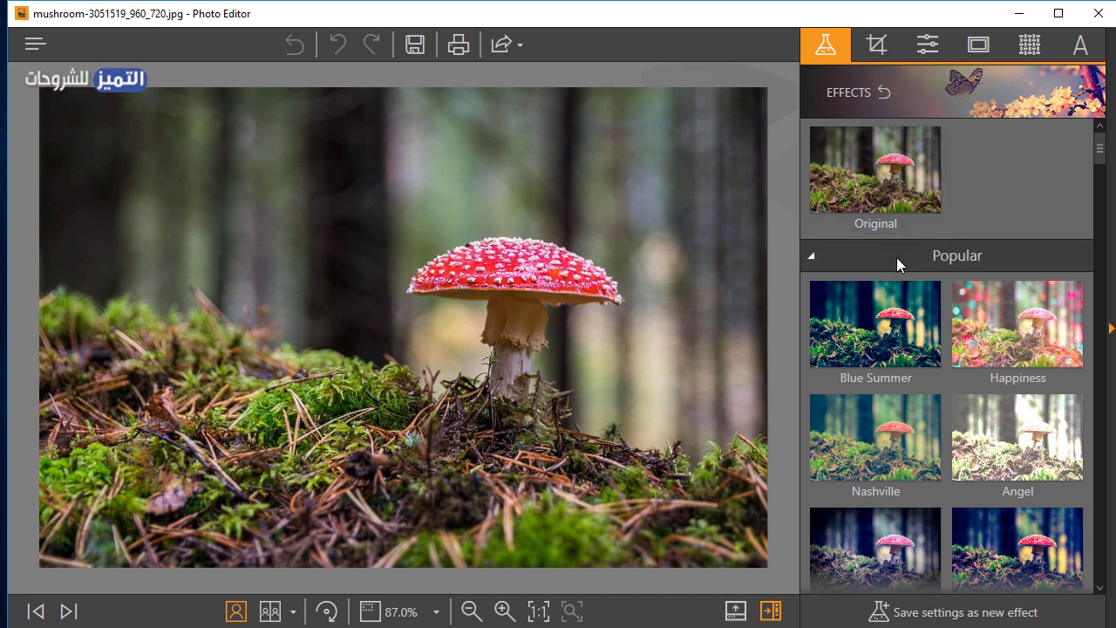
Step: Try the Blue Summer and Happiness effects from the Popular group on the mushroom photo
{"action": "scroll", "coordinate": [898, 312], "scroll_direction": "down", "scroll_amount": 1}
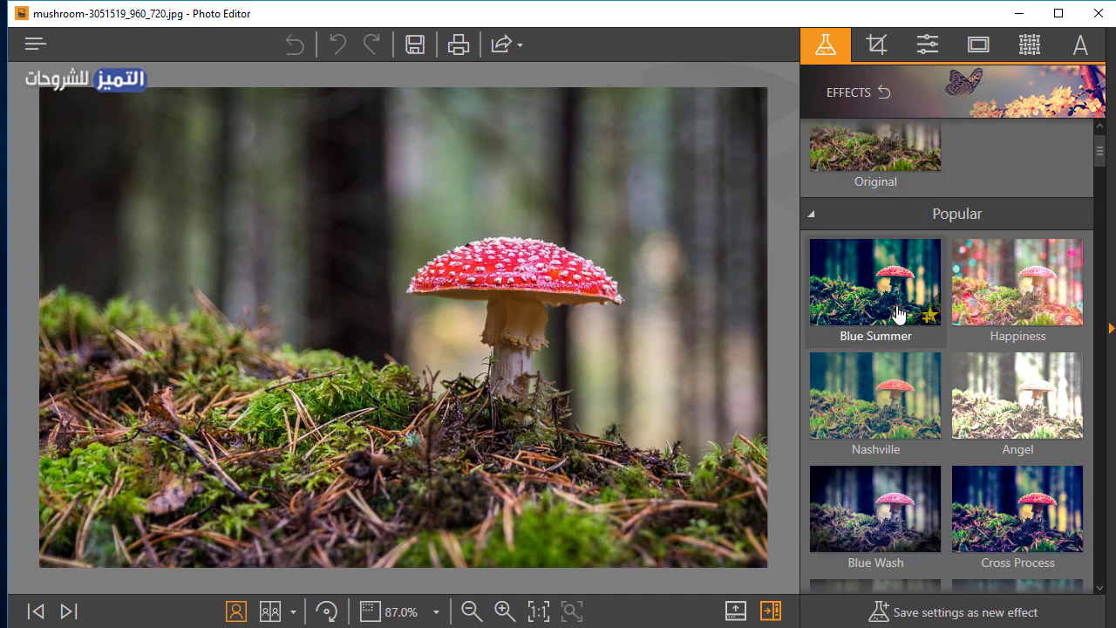
{"action": "scroll", "coordinate": [898, 312], "scroll_direction": "down", "scroll_amount": 1}
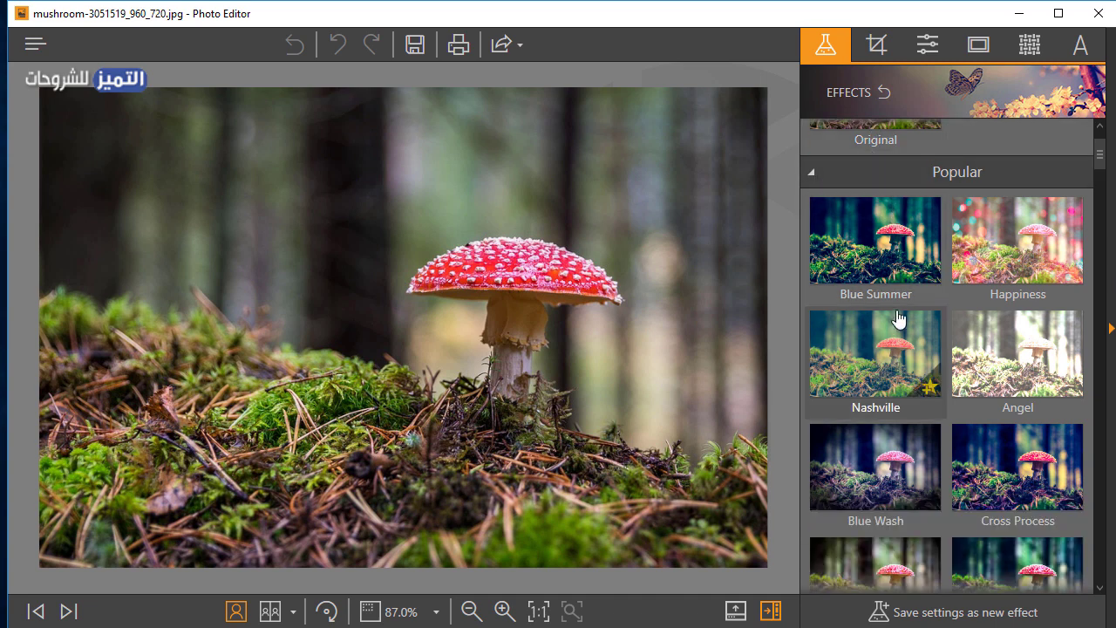
{"action": "left_click", "coordinate": [895, 247]}
{"action": "left_click", "coordinate": [999, 248]}
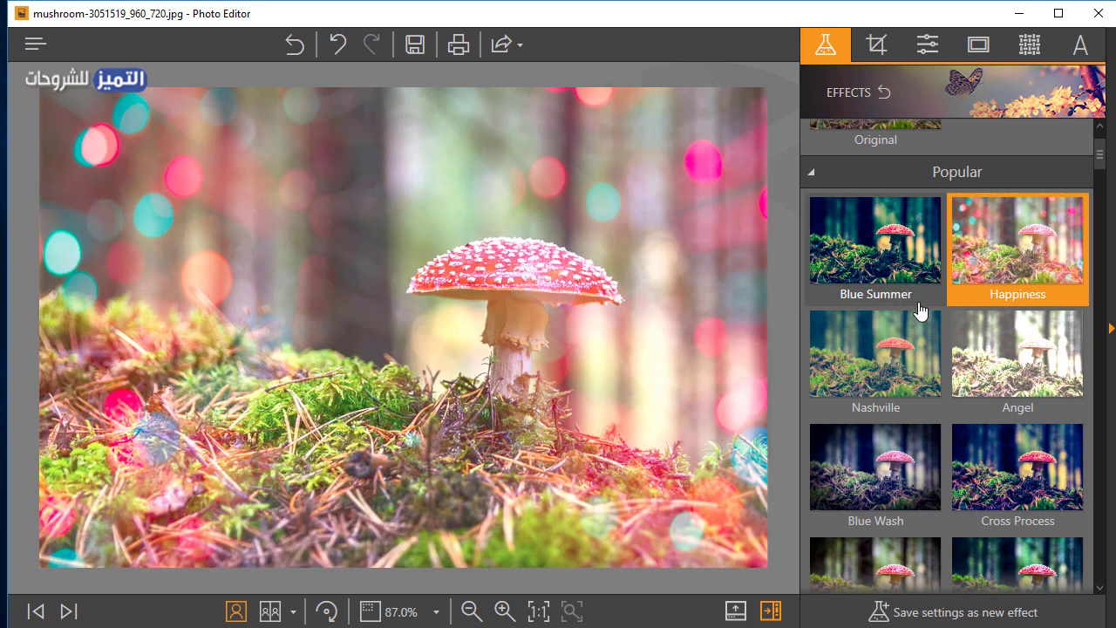
Step: Browse the remaining effect groups, trying the black-and-white Drawing effect and another effect further down the list
{"action": "scroll", "coordinate": [922, 319], "scroll_direction": "down", "scroll_amount": 4}
{"action": "scroll", "coordinate": [901, 347], "scroll_direction": "down", "scroll_amount": 8}
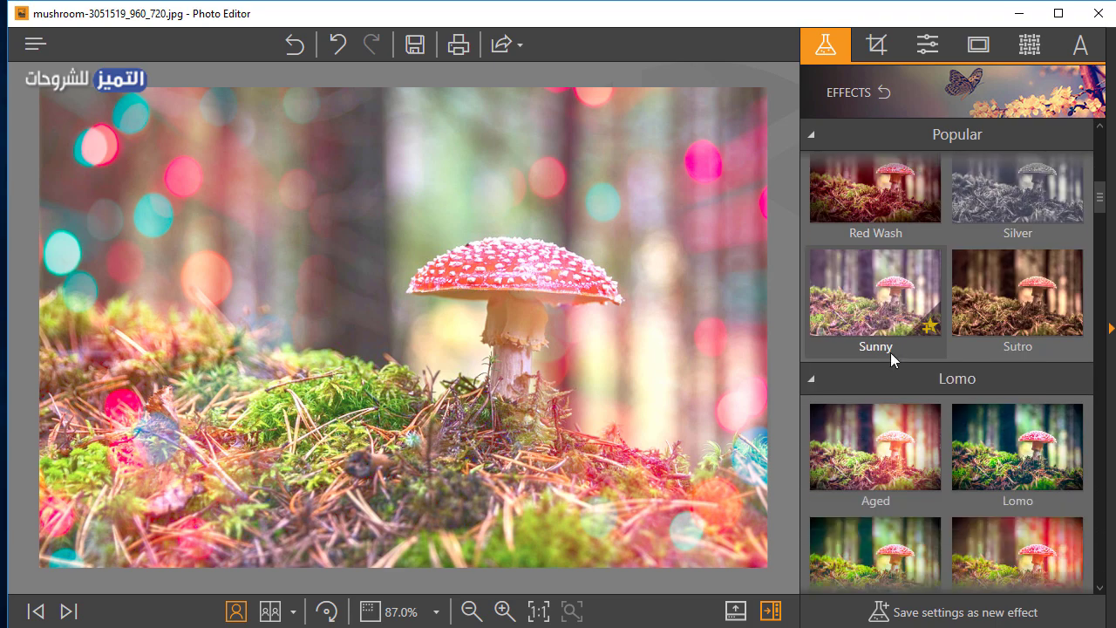
{"action": "scroll", "coordinate": [891, 363], "scroll_direction": "down", "scroll_amount": 7}
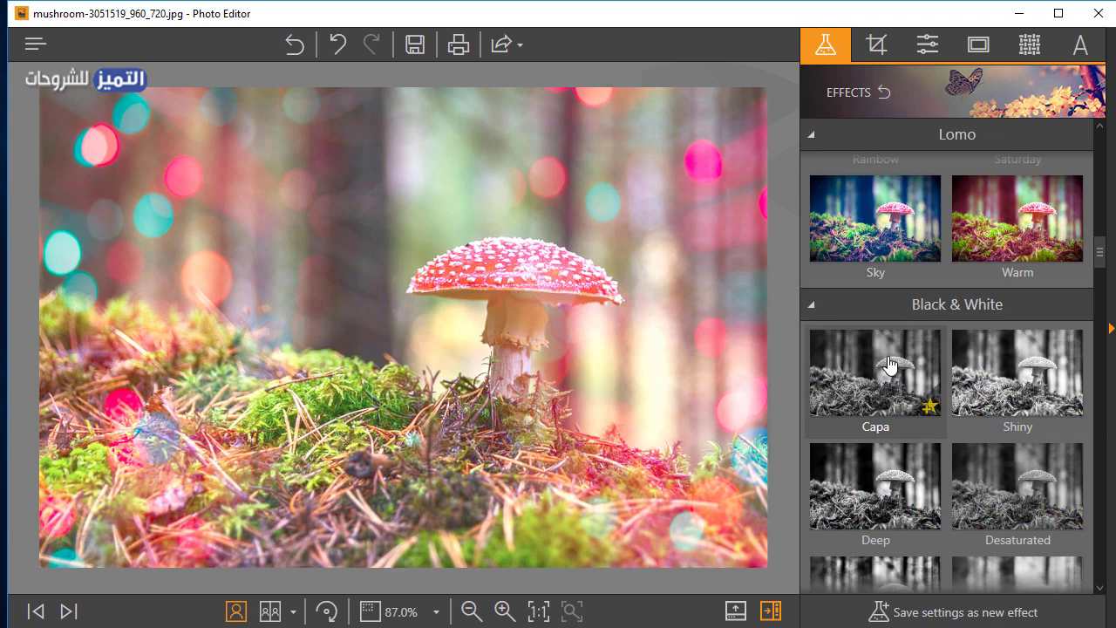
{"action": "left_click", "coordinate": [883, 387]}
{"action": "scroll", "coordinate": [883, 387], "scroll_direction": "down", "scroll_amount": 6}
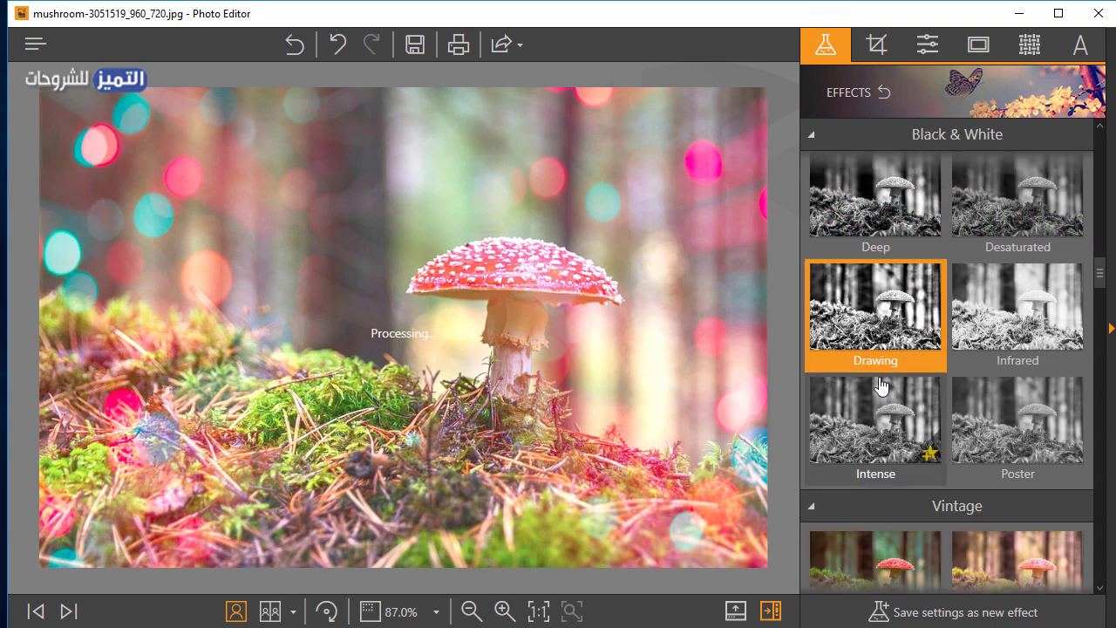
{"action": "scroll", "coordinate": [883, 386], "scroll_direction": "down", "scroll_amount": 2}
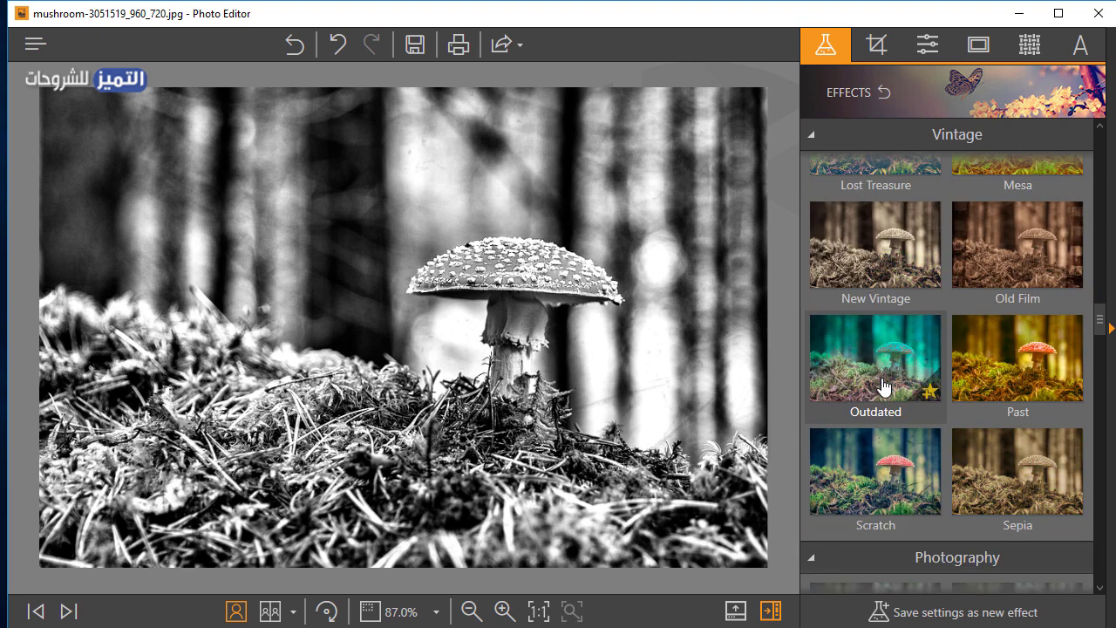
{"action": "left_click", "coordinate": [882, 386]}
{"action": "left_click_drag", "start_coordinate": [1101, 315], "coordinate": [1106, 157]}
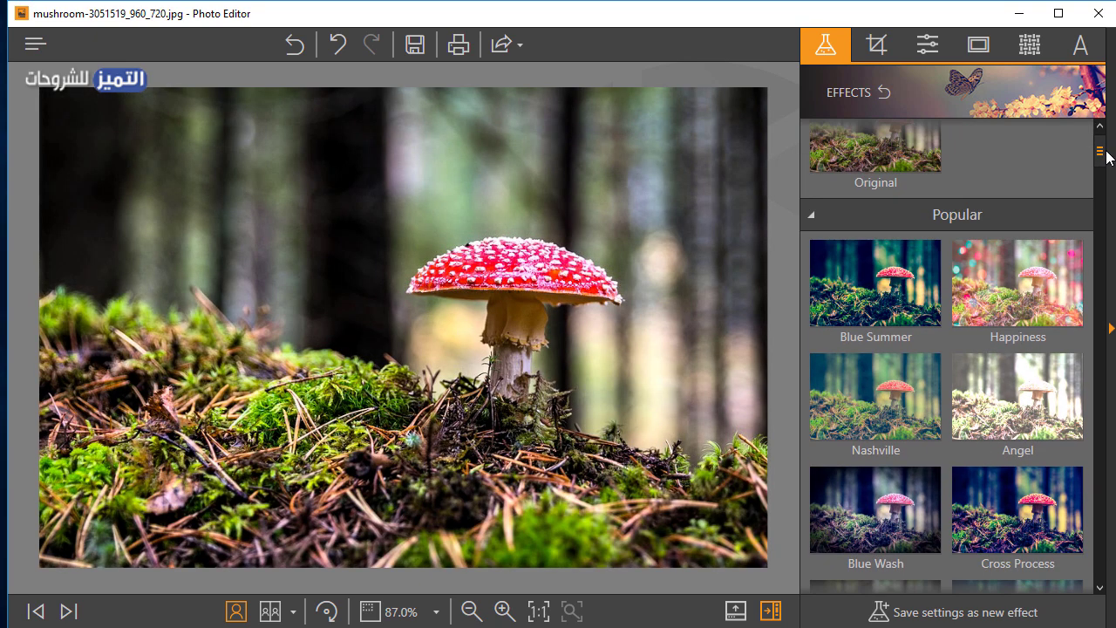
Step: Examine the mushroom at 150% magnification, return to 100%, and compare the before and after versions side by side
{"action": "left_click", "coordinate": [503, 611]}
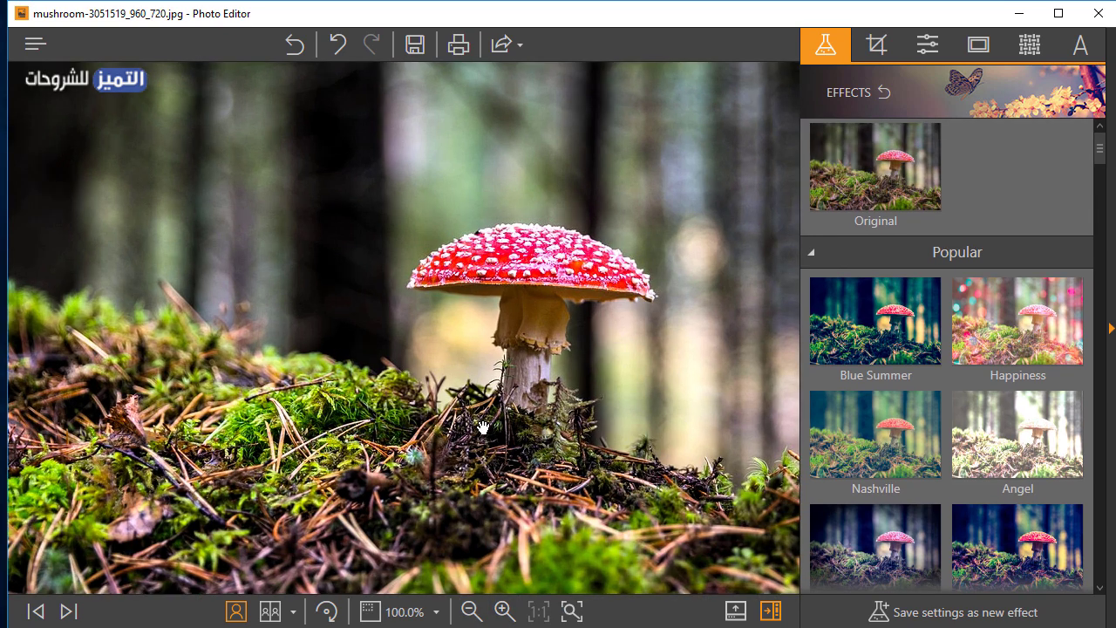
{"action": "left_click", "coordinate": [503, 611]}
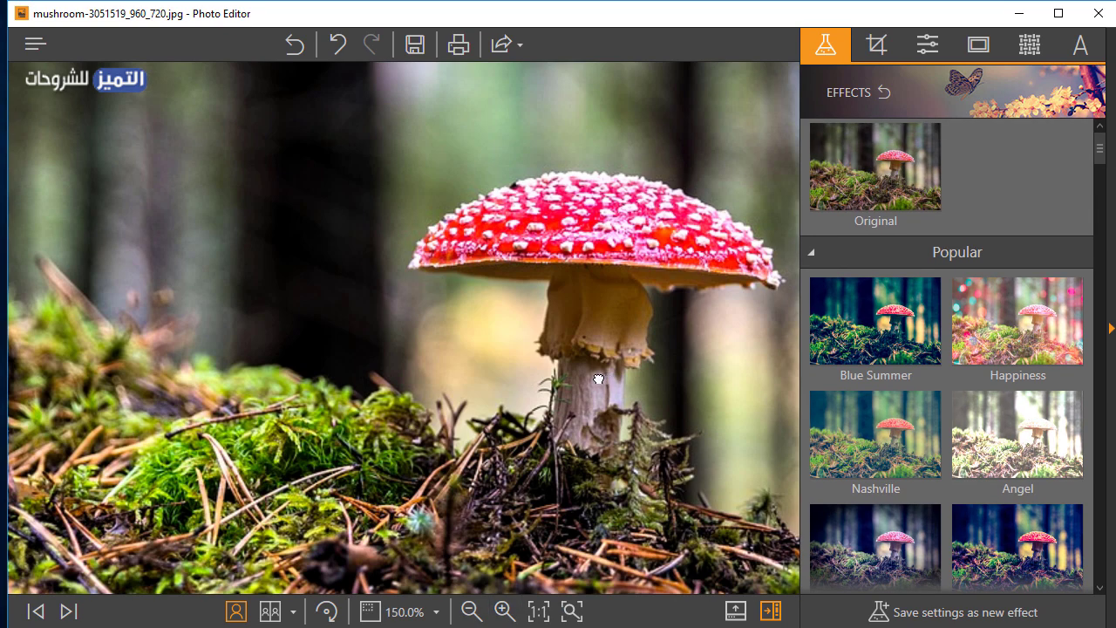
{"action": "left_click_drag", "start_coordinate": [599, 380], "coordinate": [448, 516]}
{"action": "left_click", "coordinate": [471, 612]}
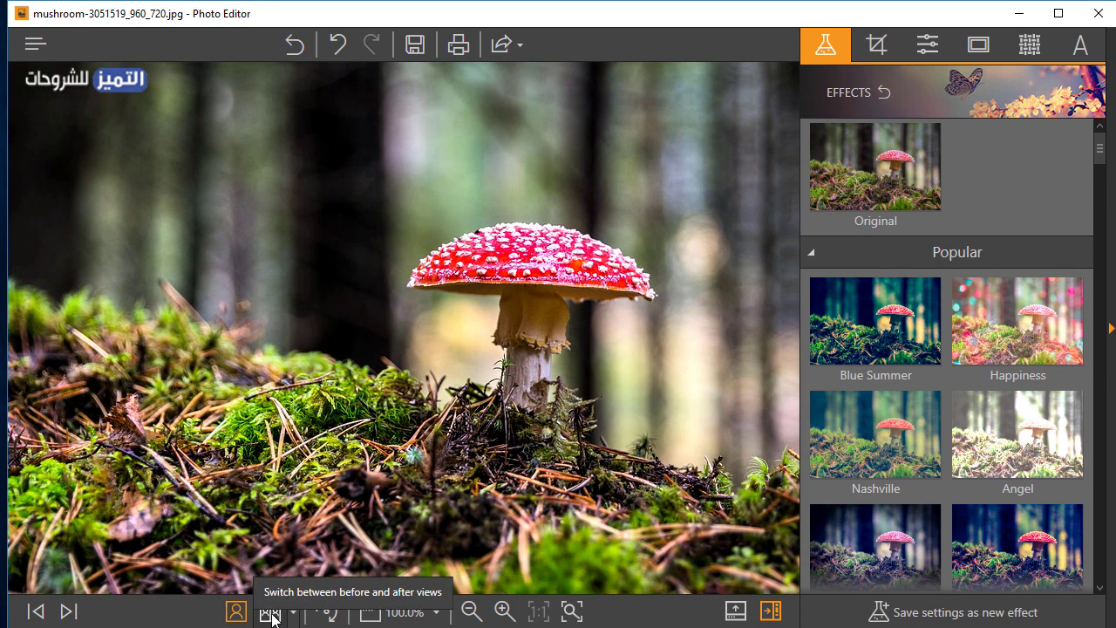
{"action": "left_click", "coordinate": [272, 614]}
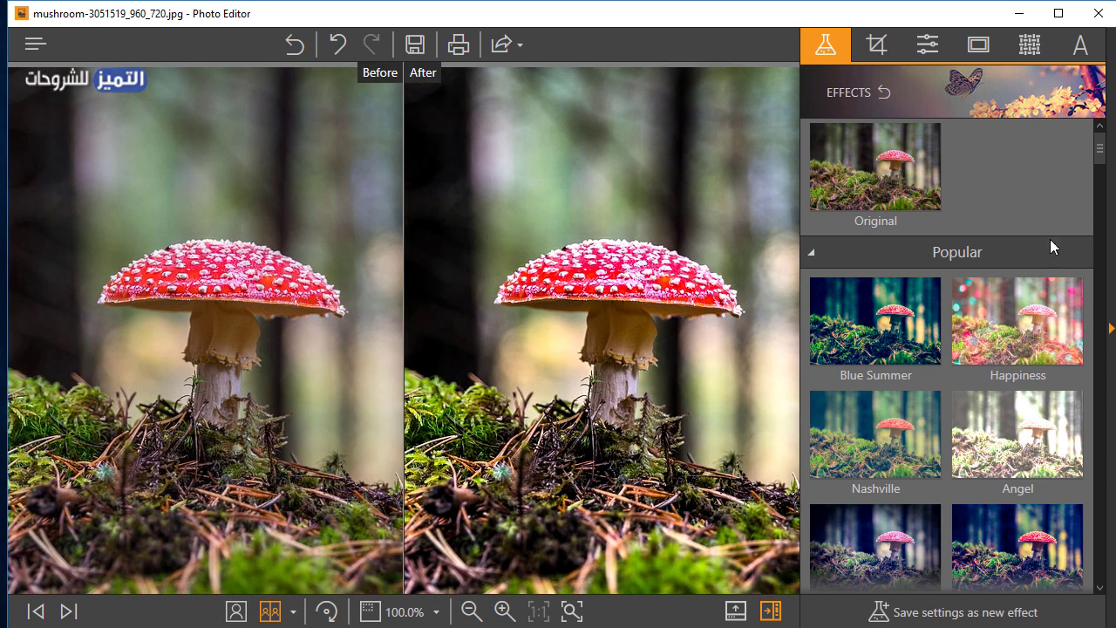
Step: Try the Blue Summer effect with a 5/4 crop of about 352 × 281 px around the mushroom, and undo both
{"action": "left_click", "coordinate": [896, 334]}
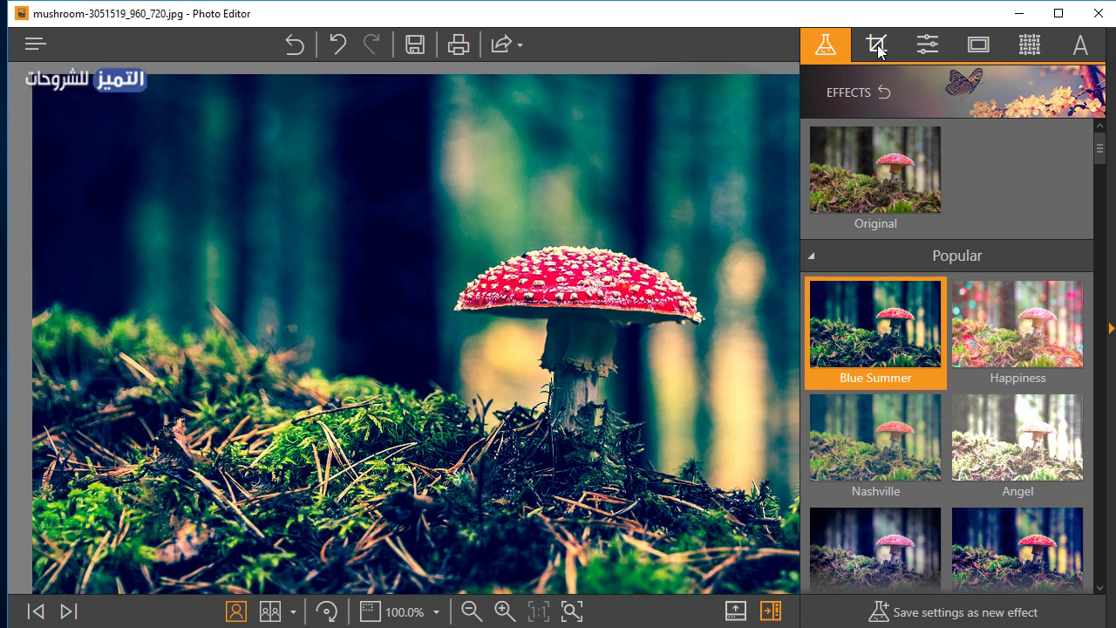
{"action": "left_click", "coordinate": [877, 46]}
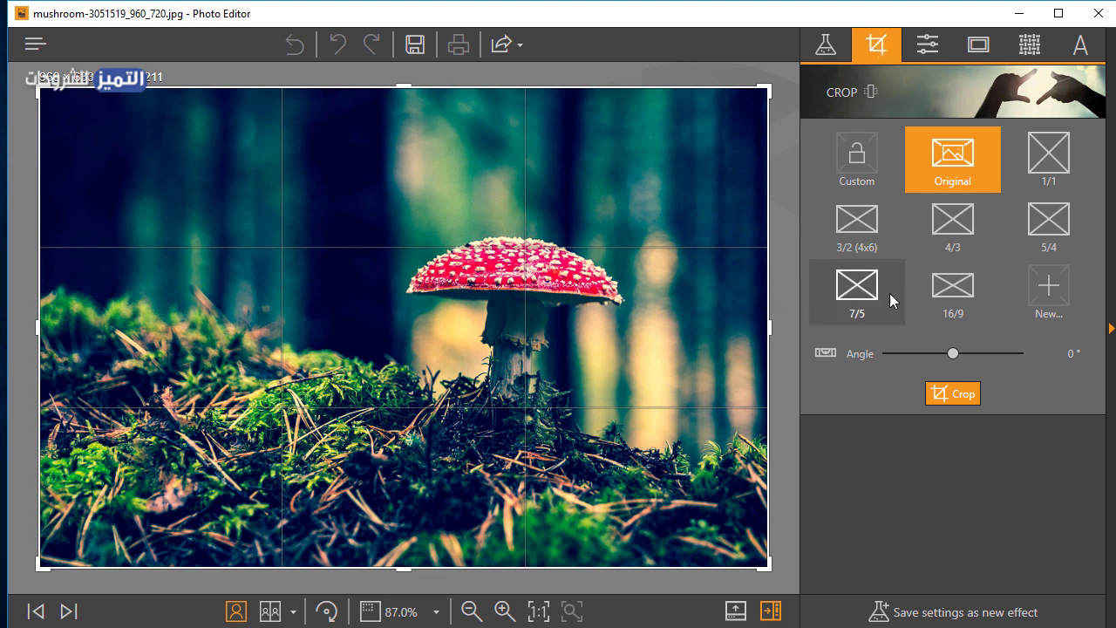
{"action": "left_click", "coordinate": [1039, 232]}
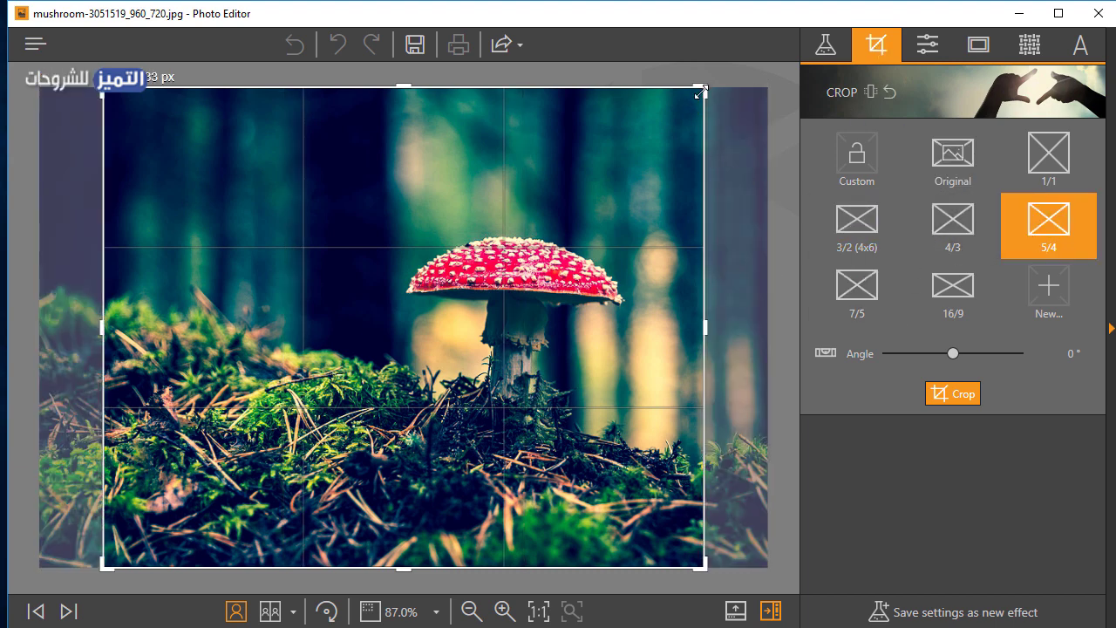
{"action": "left_click_drag", "start_coordinate": [703, 89], "coordinate": [370, 354]}
{"action": "left_click_drag", "start_coordinate": [177, 500], "coordinate": [453, 360]}
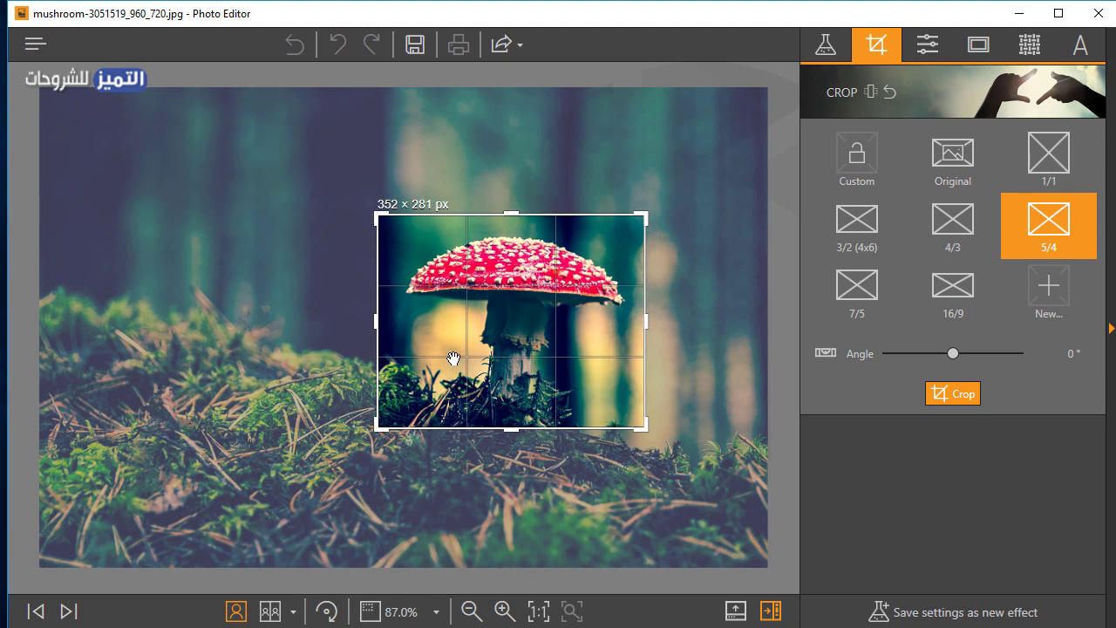
{"action": "left_click", "coordinate": [953, 394]}
{"action": "key", "text": "ctrl+z"}
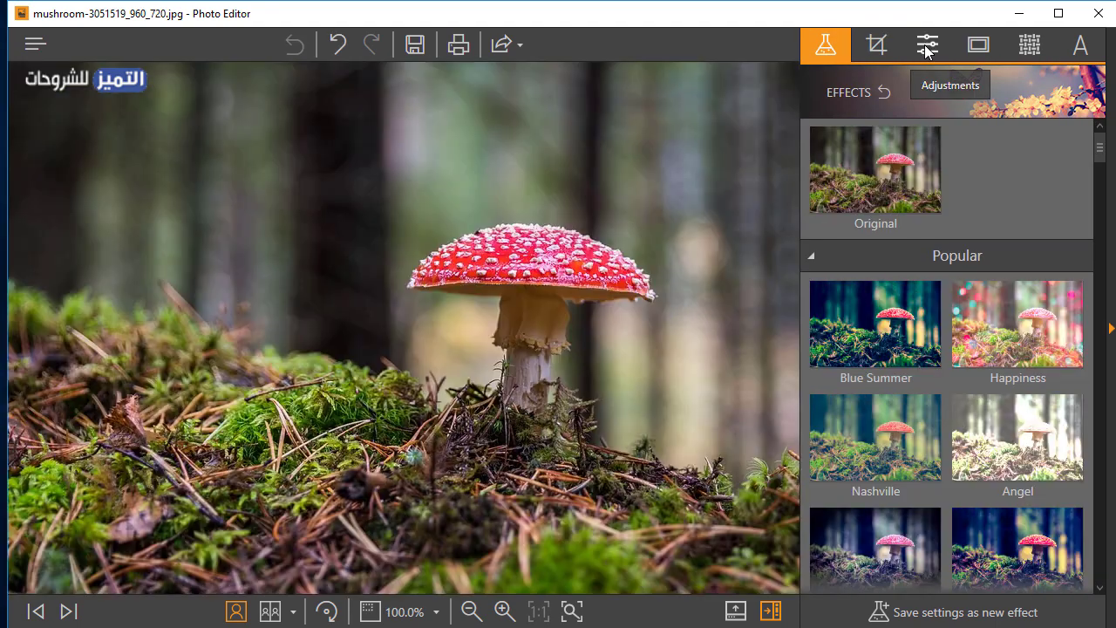
Step: Tint the photo with a Color Balance hue of +169° and saturation of +59 %, and raise the RGB tone curve's midtones
{"action": "left_click", "coordinate": [928, 44]}
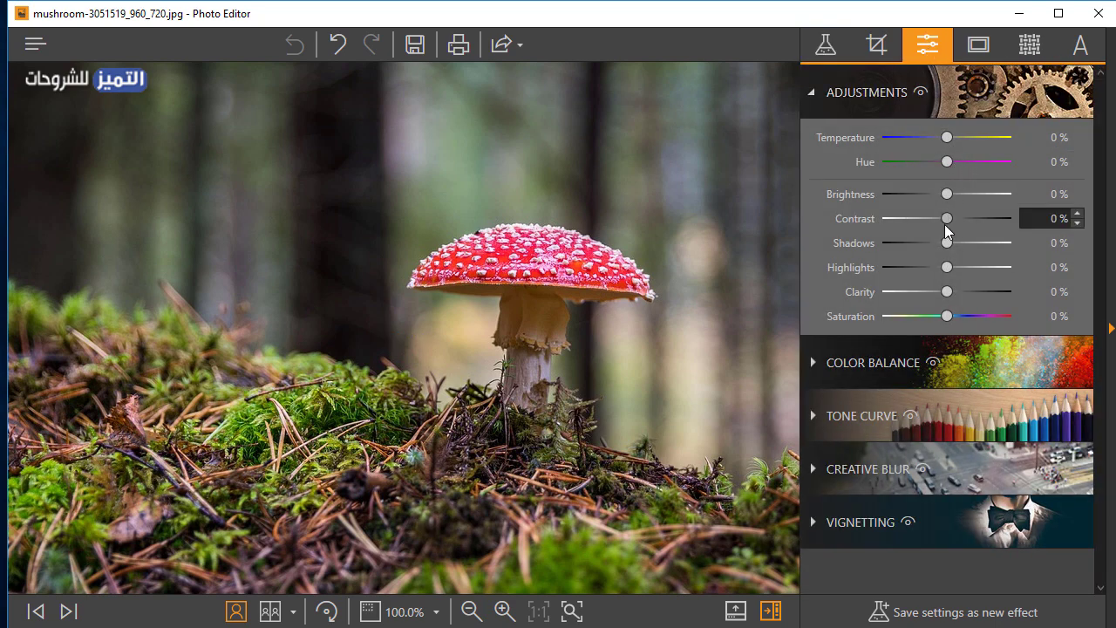
{"action": "left_click", "coordinate": [810, 363]}
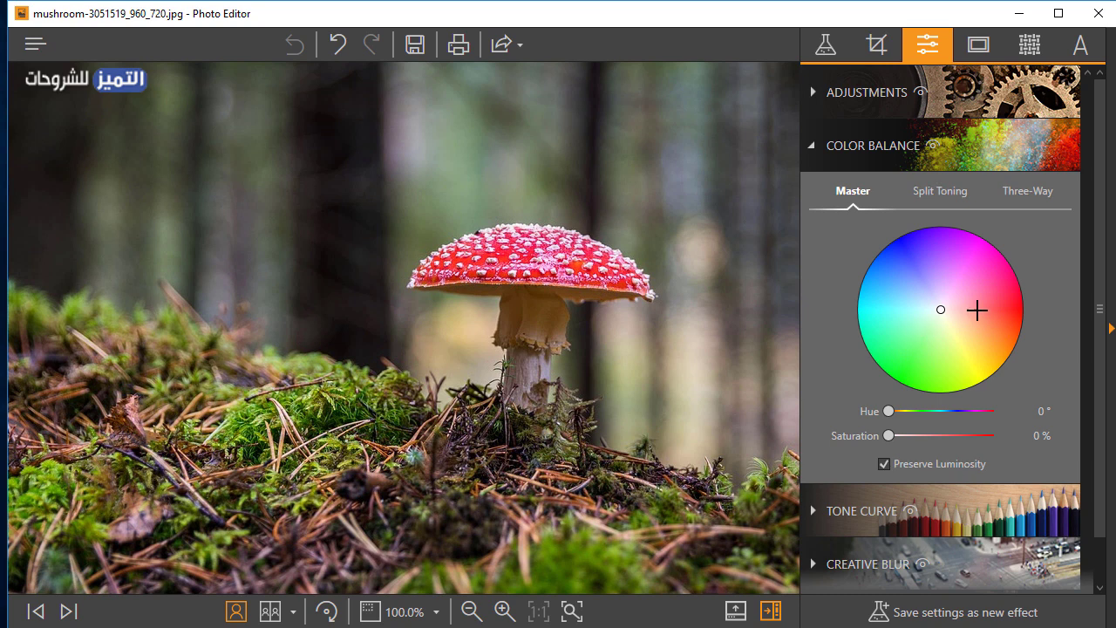
{"action": "left_click_drag", "start_coordinate": [977, 309], "coordinate": [1000, 313]}
{"action": "left_click", "coordinate": [893, 319]}
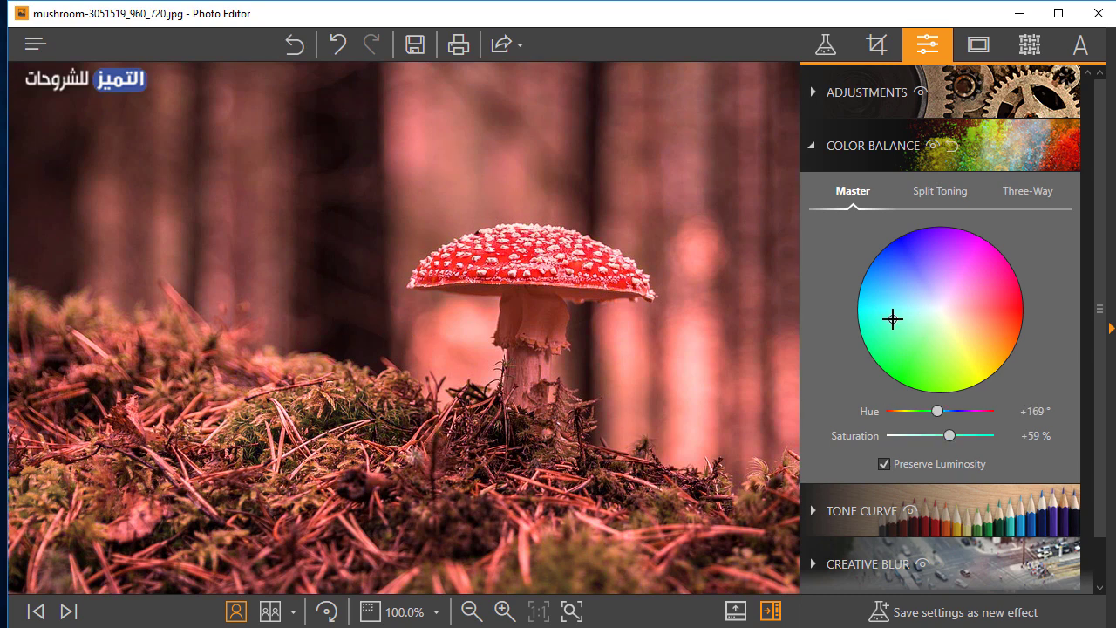
{"action": "left_click", "coordinate": [820, 510]}
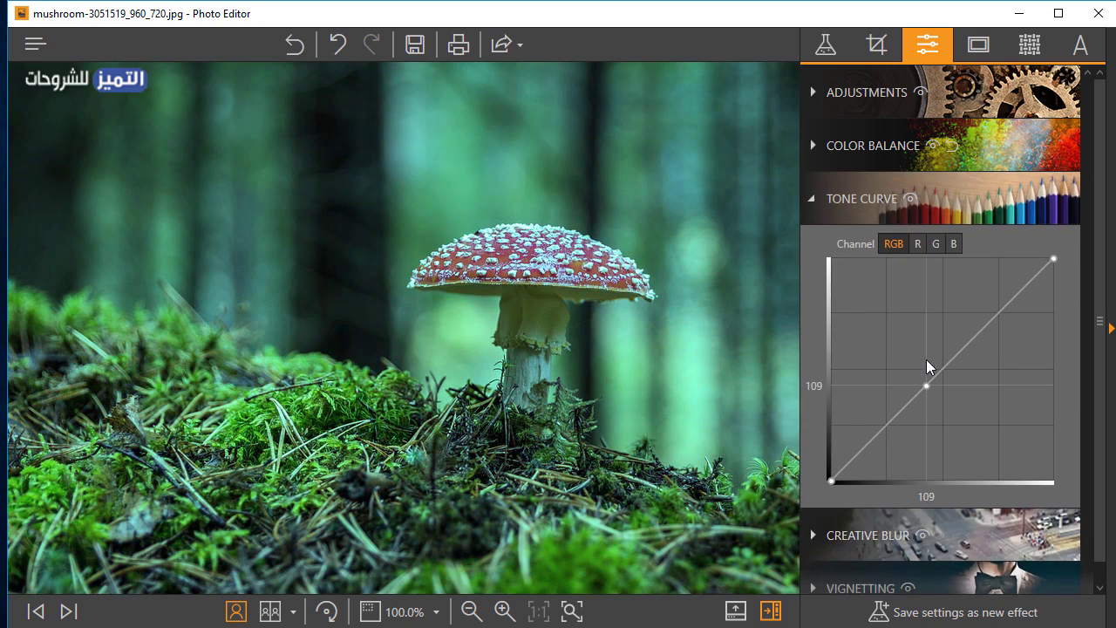
{"action": "left_click_drag", "start_coordinate": [940, 381], "coordinate": [913, 350]}
Step: Add a light vignette with amount +64 % and mid point +33 %, increase its feather, and show the Creative Blur options
{"action": "left_click", "coordinate": [861, 588]}
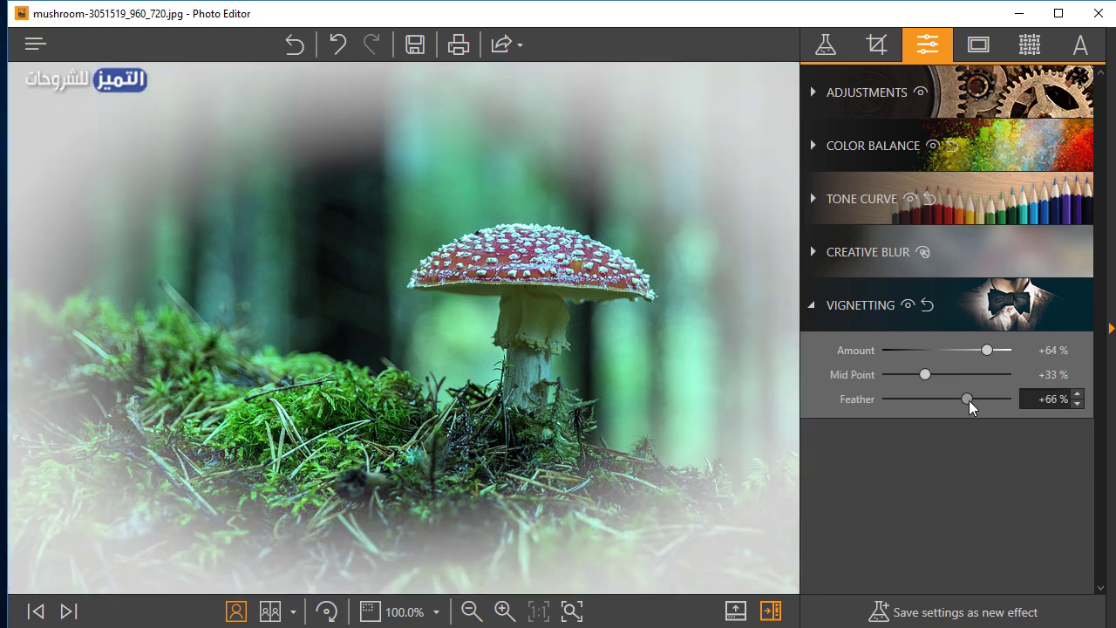
{"action": "left_click_drag", "start_coordinate": [969, 401], "coordinate": [983, 401]}
{"action": "left_click", "coordinate": [872, 252]}
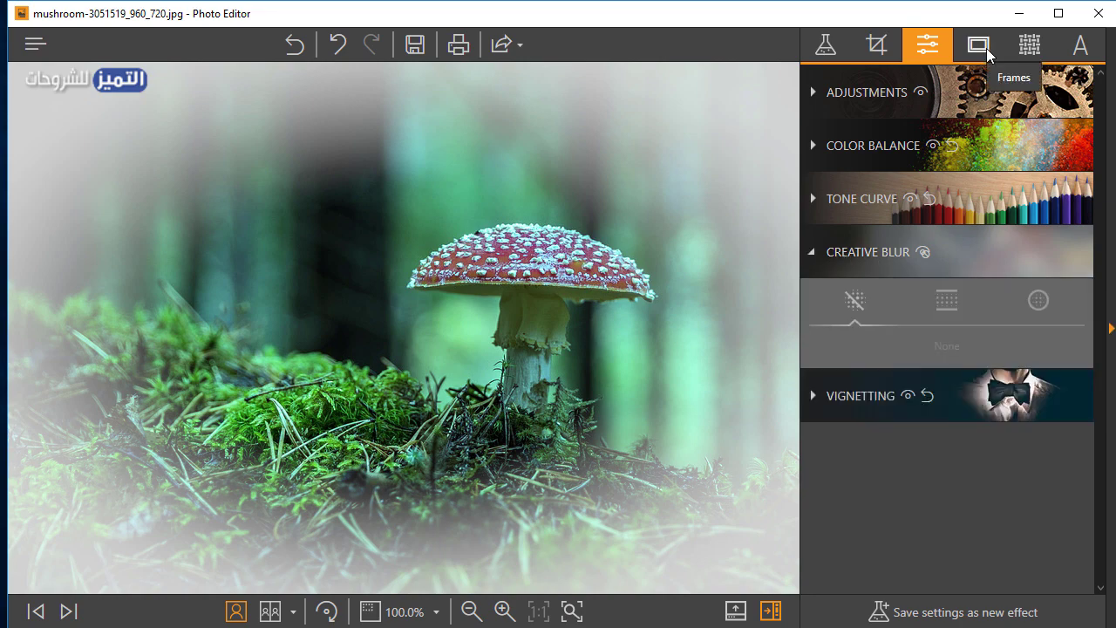
Step: Try the reddish-brown wooden frame and the plain white frame from the Classic group
{"action": "left_click", "coordinate": [981, 47]}
{"action": "scroll", "coordinate": [912, 380], "scroll_direction": "down", "scroll_amount": 2}
{"action": "left_click", "coordinate": [913, 381]}
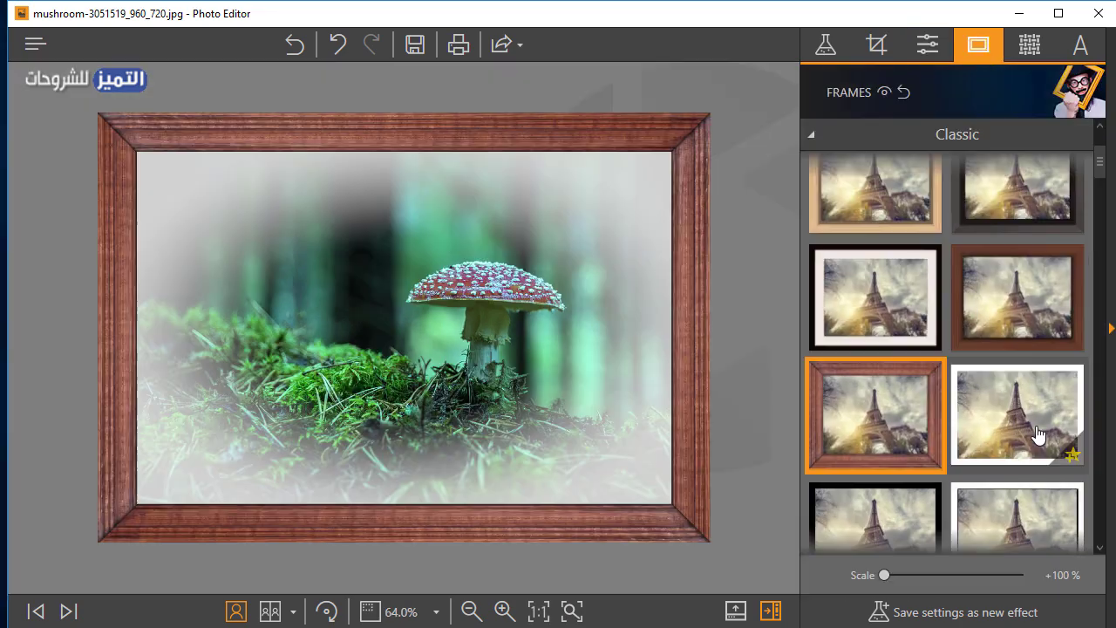
{"action": "left_click", "coordinate": [990, 423]}
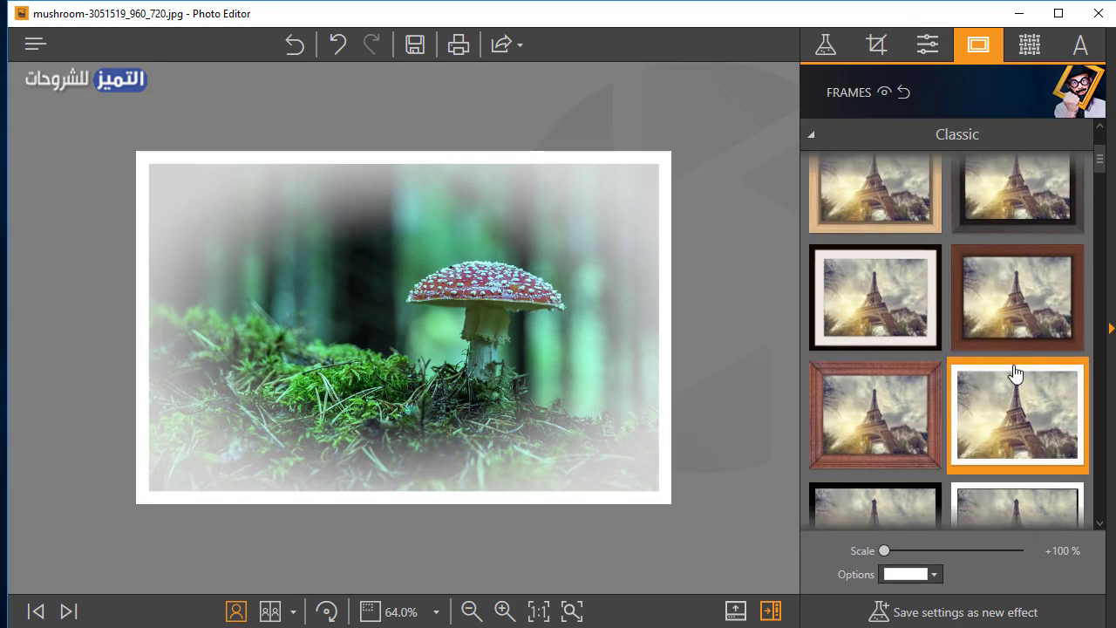
Step: Try a ragged white Paint frame and a red-cornered Asia frame, and settle on the green needle-branch frame
{"action": "scroll", "coordinate": [990, 421], "scroll_direction": "down", "scroll_amount": 3}
{"action": "scroll", "coordinate": [990, 419], "scroll_direction": "down", "scroll_amount": 4}
{"action": "left_click", "coordinate": [892, 392]}
{"action": "scroll", "coordinate": [893, 392], "scroll_direction": "down", "scroll_amount": 5}
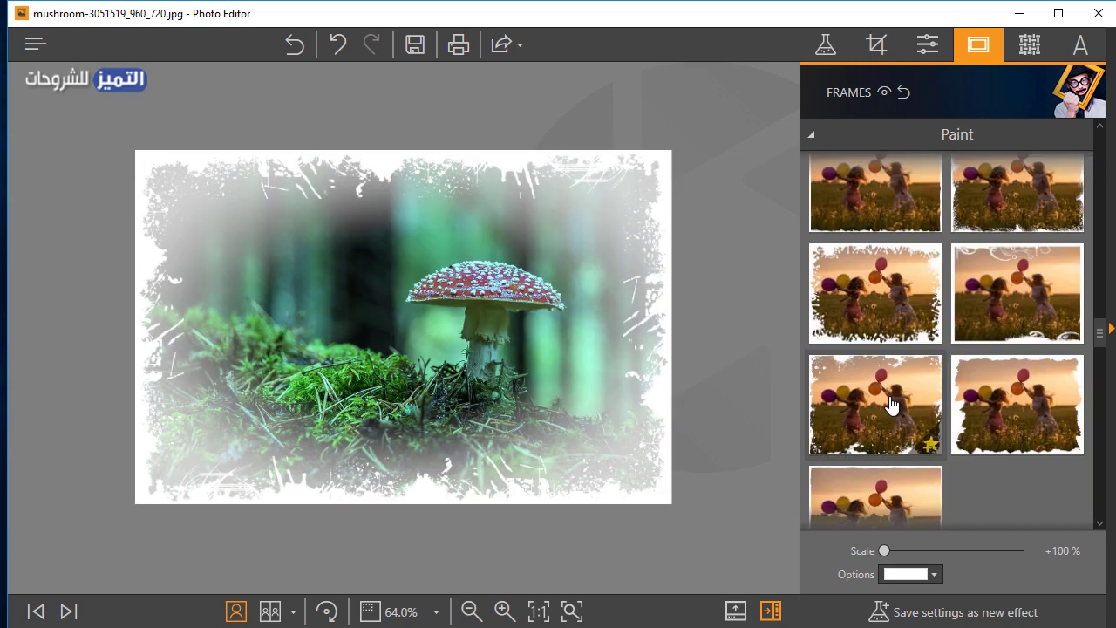
{"action": "left_click", "coordinate": [892, 407]}
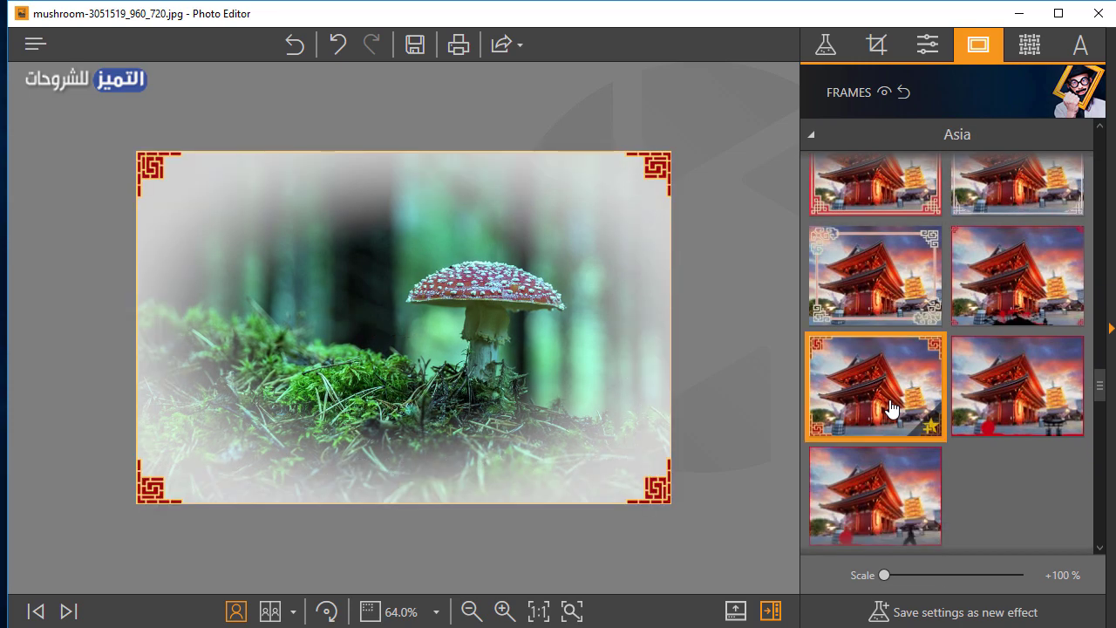
{"action": "scroll", "coordinate": [892, 407], "scroll_direction": "down", "scroll_amount": 5}
{"action": "left_click_drag", "start_coordinate": [1098, 419], "coordinate": [1099, 517]}
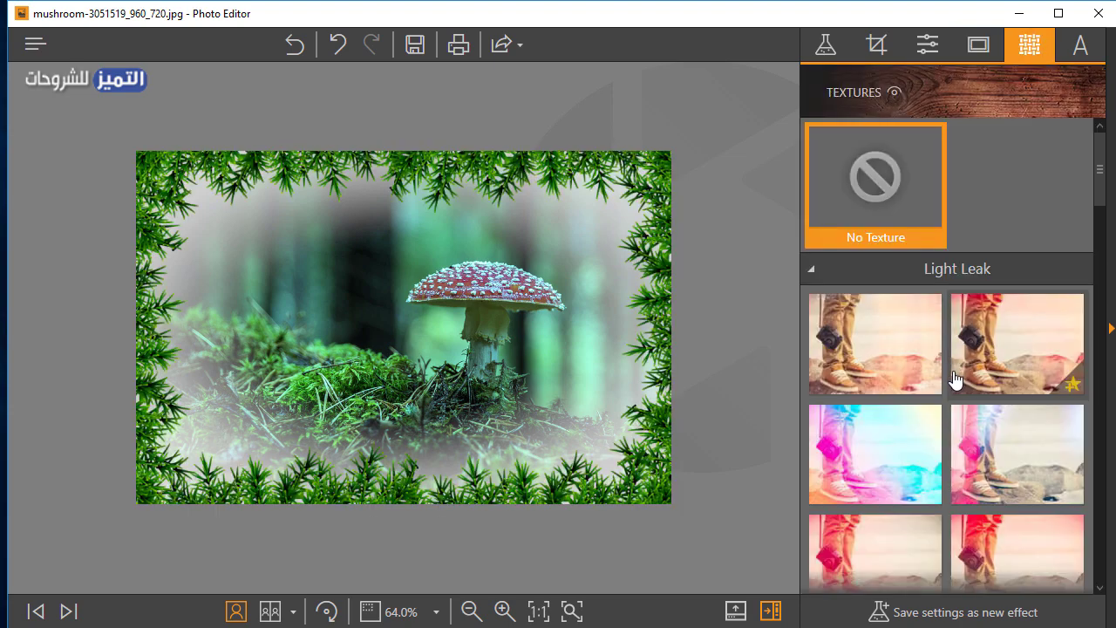
Step: Try the yellow-orange streak texture and a red texture from the Light Leak group
{"action": "scroll", "coordinate": [956, 380], "scroll_direction": "down", "scroll_amount": 4}
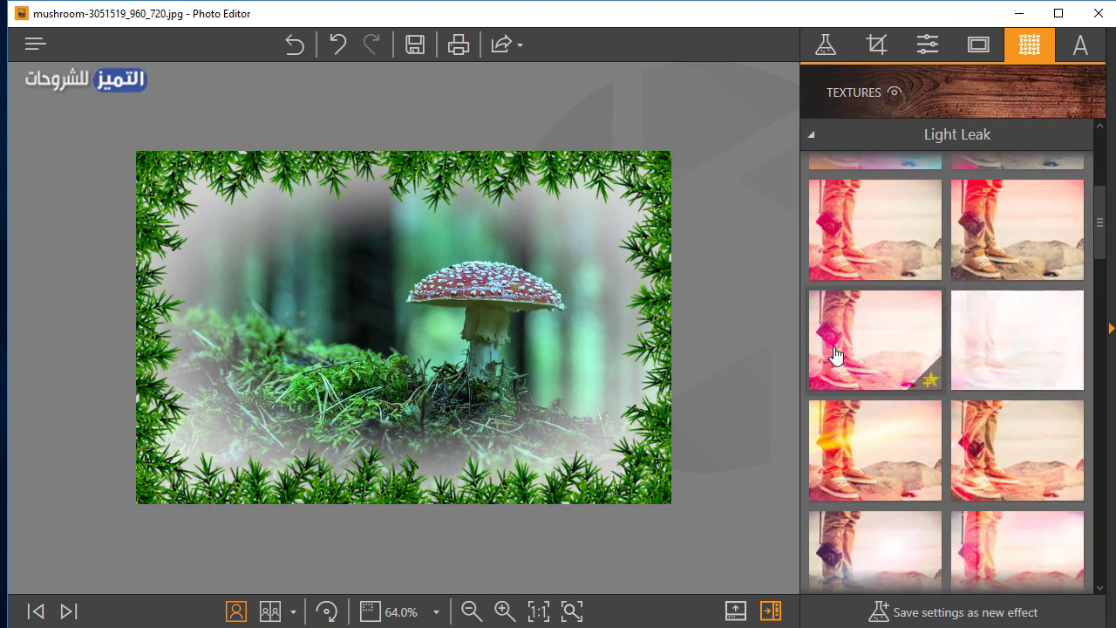
{"action": "left_click", "coordinate": [855, 445]}
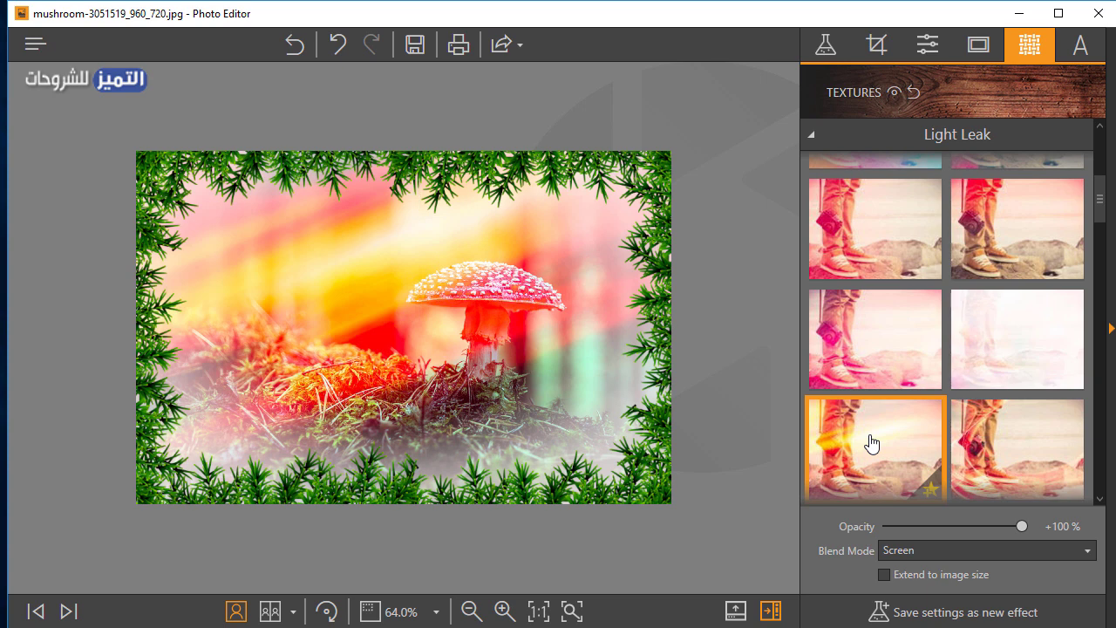
{"action": "scroll", "coordinate": [873, 446], "scroll_direction": "down", "scroll_amount": 3}
{"action": "left_click", "coordinate": [910, 428]}
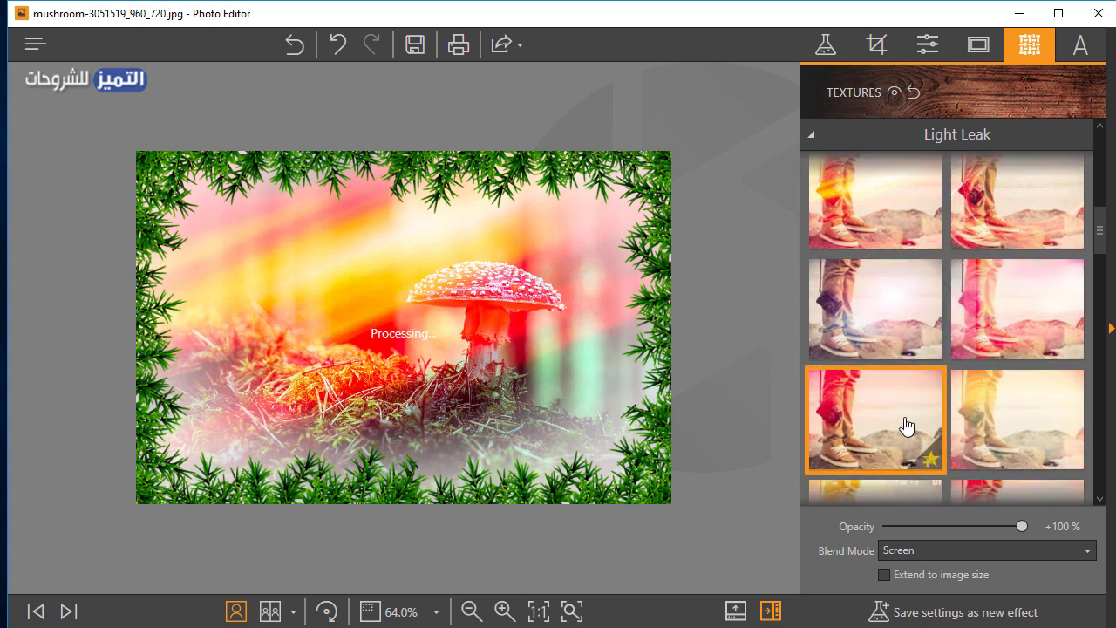
Step: Overlay the photo with the first Bokeh texture, the one with multicoloured light spots
{"action": "scroll", "coordinate": [984, 399], "scroll_direction": "down", "scroll_amount": 2}
{"action": "scroll", "coordinate": [981, 397], "scroll_direction": "down", "scroll_amount": 5}
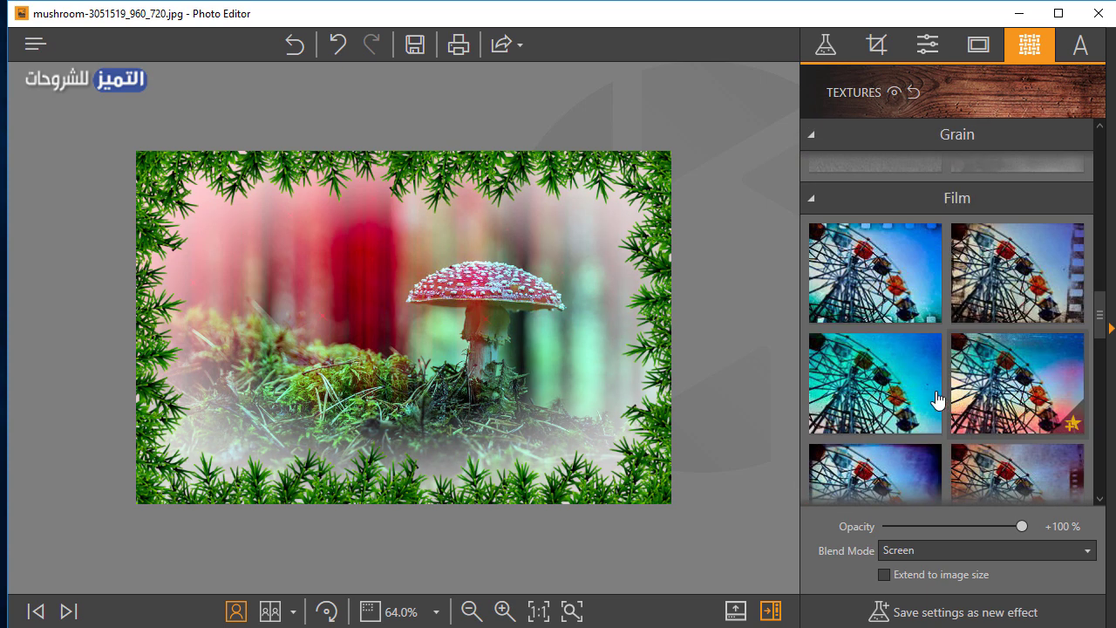
{"action": "scroll", "coordinate": [1049, 286], "scroll_direction": "down", "scroll_amount": 5}
{"action": "left_click", "coordinate": [876, 380]}
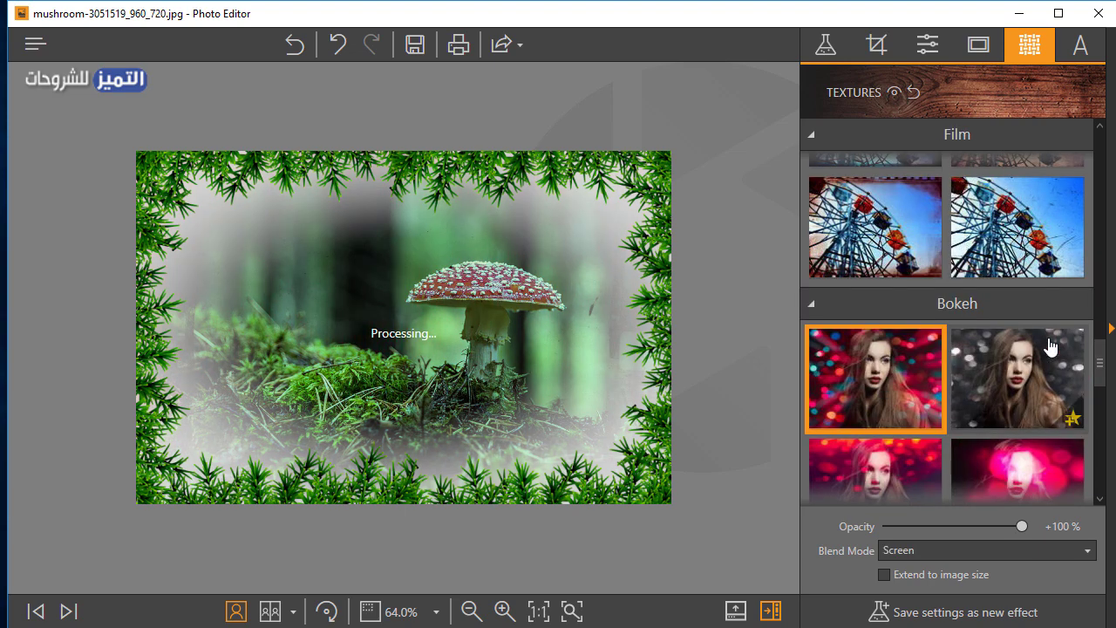
{"action": "scroll", "coordinate": [1028, 346], "scroll_direction": "up", "scroll_amount": 2}
{"action": "scroll", "coordinate": [1028, 346], "scroll_direction": "up", "scroll_amount": 2}
Step: Add the text "فطر سام" above and to the left of the mushroom, and shrink its text box
{"action": "left_click", "coordinate": [1082, 48]}
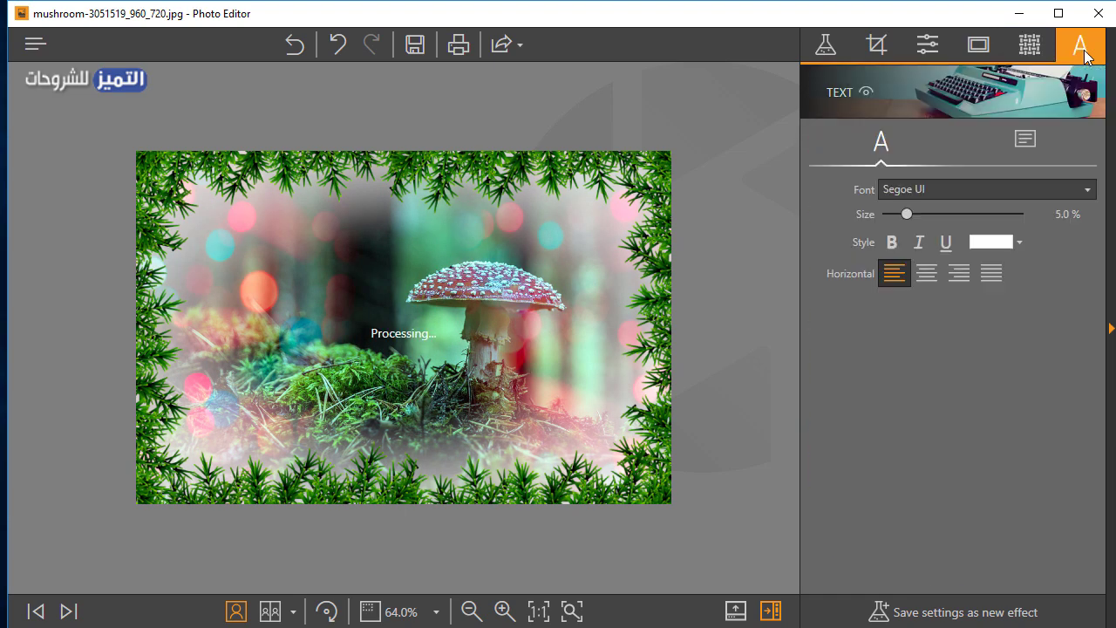
{"action": "left_click", "coordinate": [371, 276]}
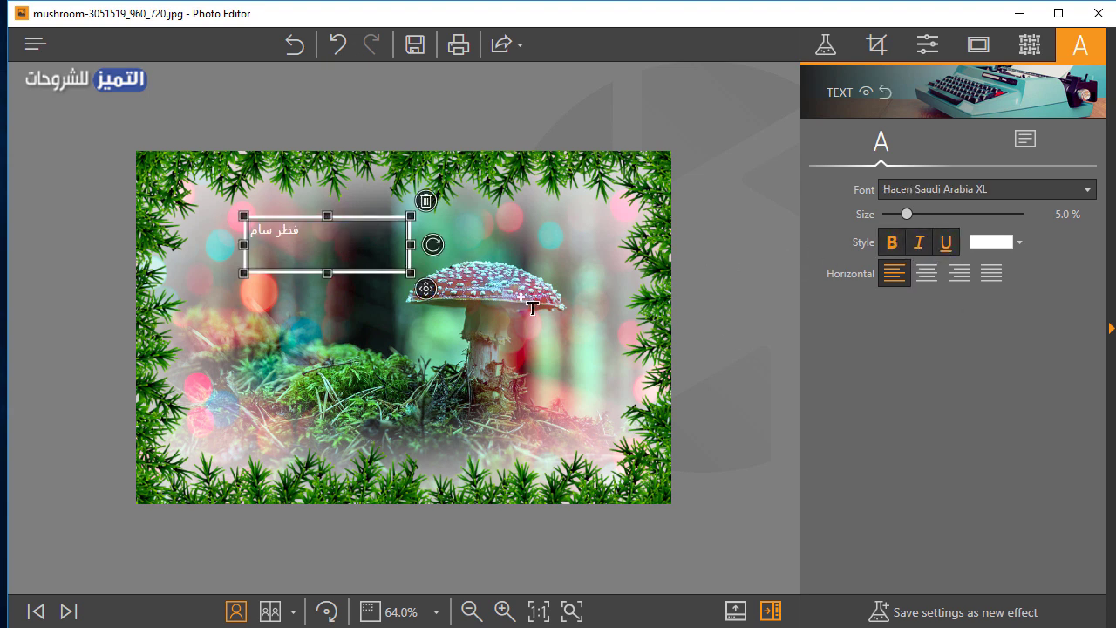
{"action": "left_click_drag", "start_coordinate": [406, 273], "coordinate": [354, 255]}
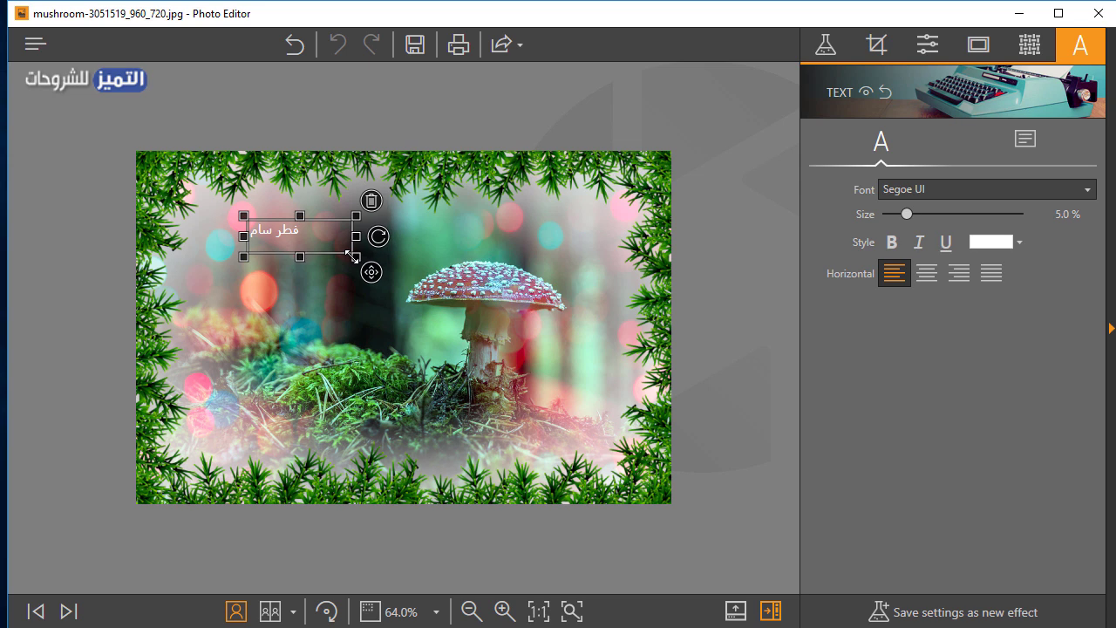